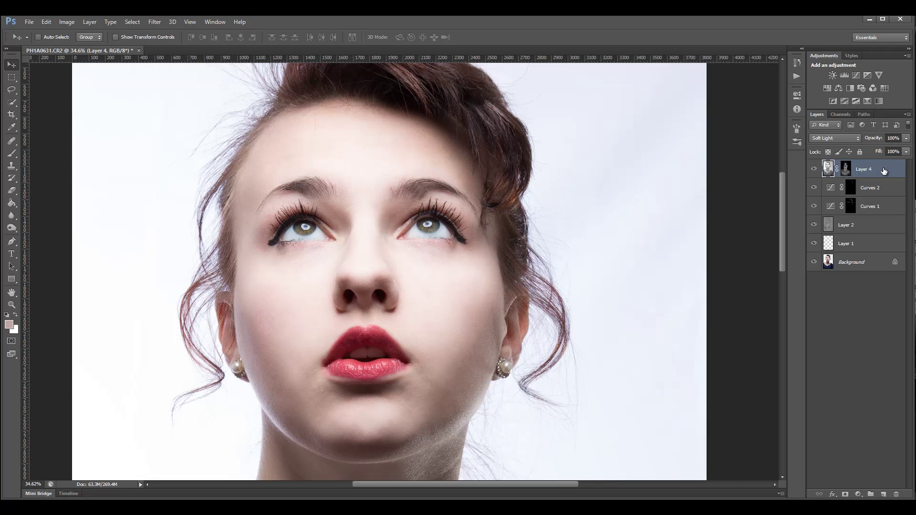
# - Stamp all visible layers into two new merged layers above Layer 4 and group them
pyautogui.hotkey('ctrl', 'shift', 'alt', 'e')
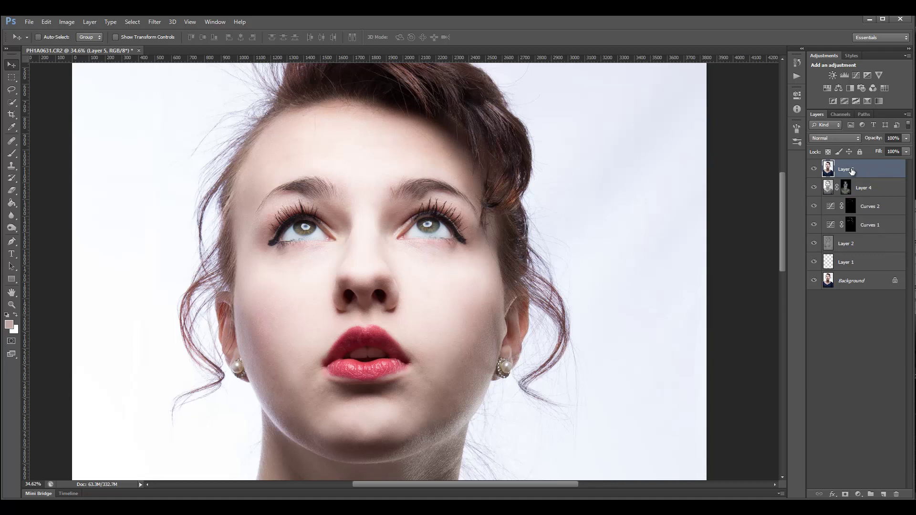
pyautogui.hotkey('ctrl', 'shift', 'alt', 'e')
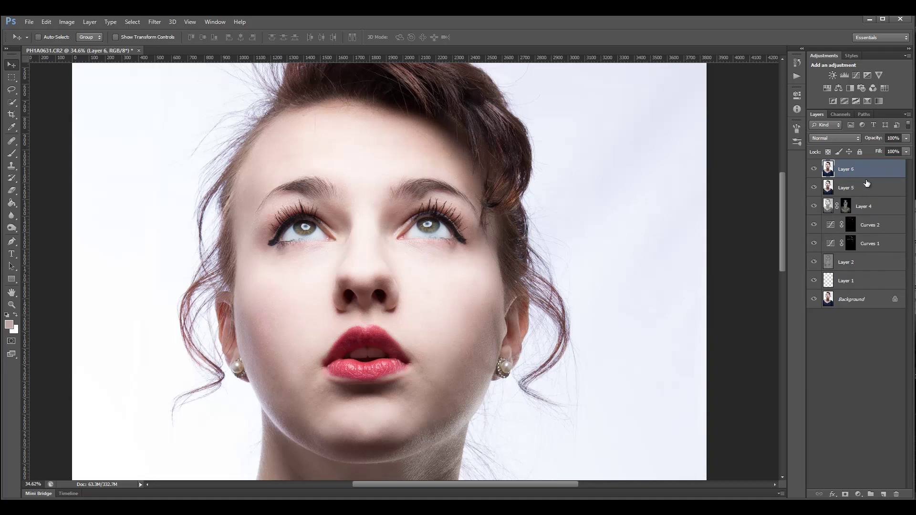
pyautogui.keyDown('shift'); pyautogui.click(867, 189); pyautogui.keyUp('shift')
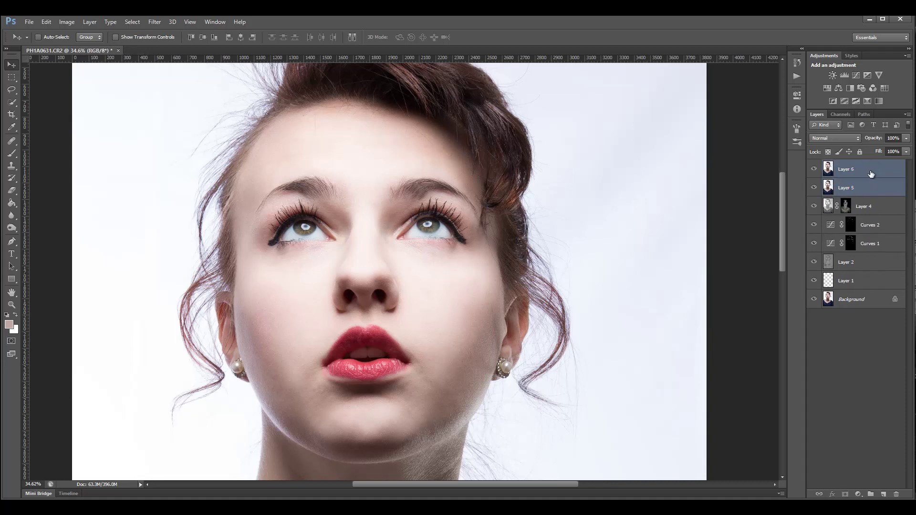
pyautogui.hotkey('ctrl', 'g')
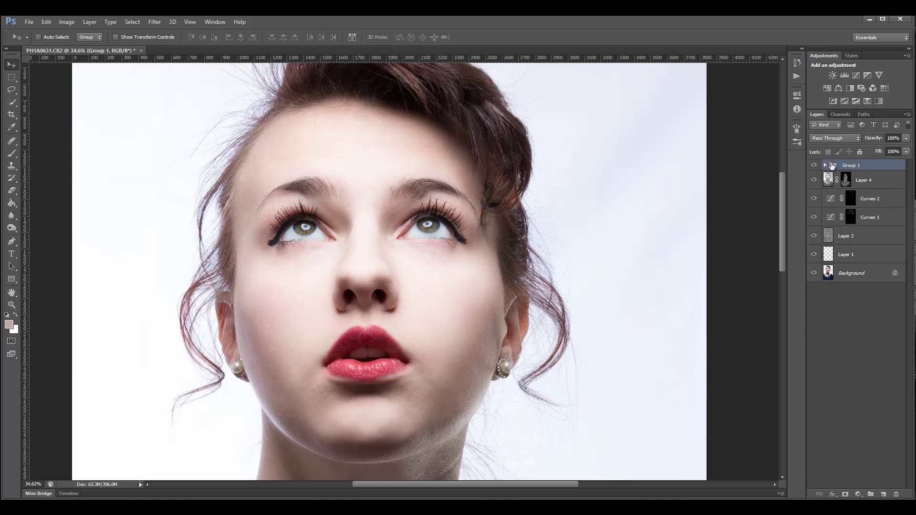
# - Set the new group's blend mode to Overlay, and turn its upper layer into an inverted Vivid Light layer
pyautogui.click(852, 136)
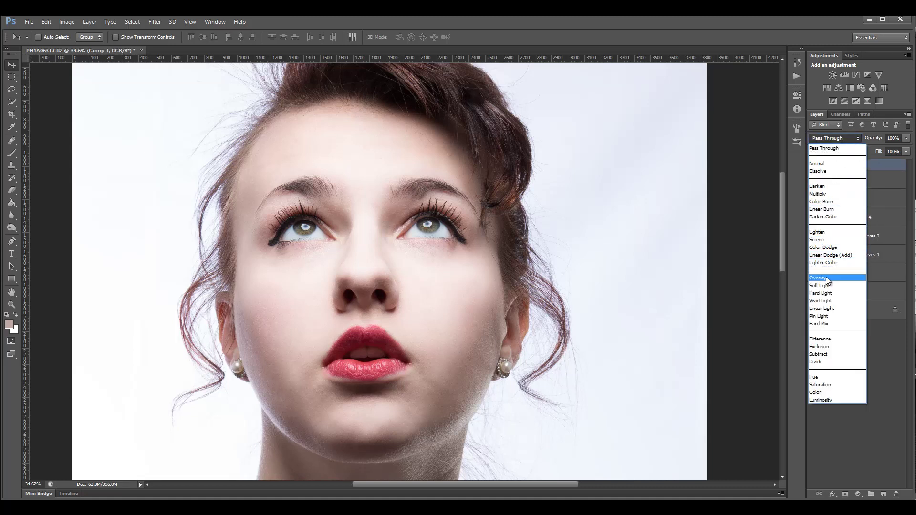
pyautogui.click(859, 278)
pyautogui.click(873, 181)
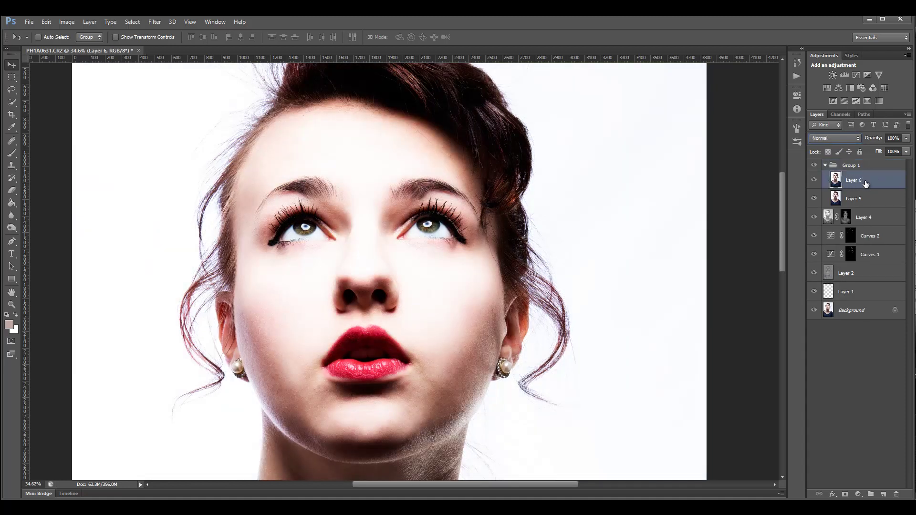
pyautogui.click(838, 136)
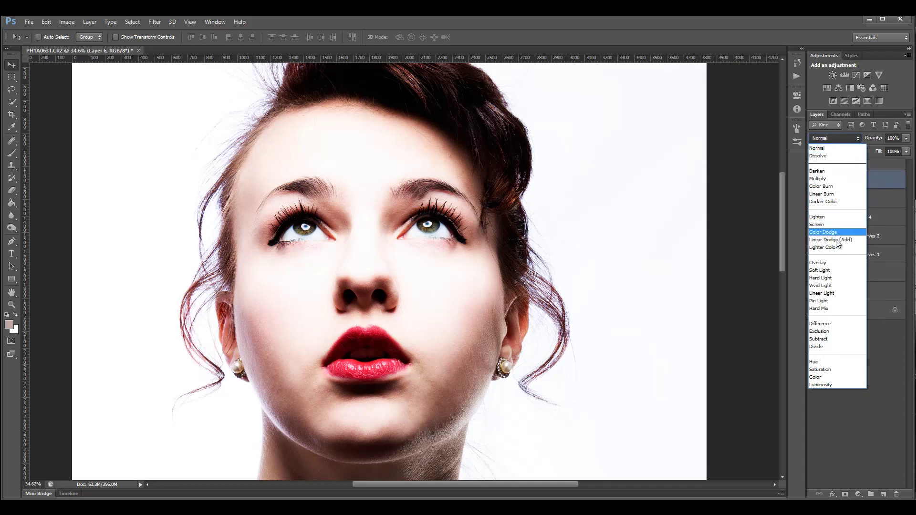
pyautogui.click(842, 286)
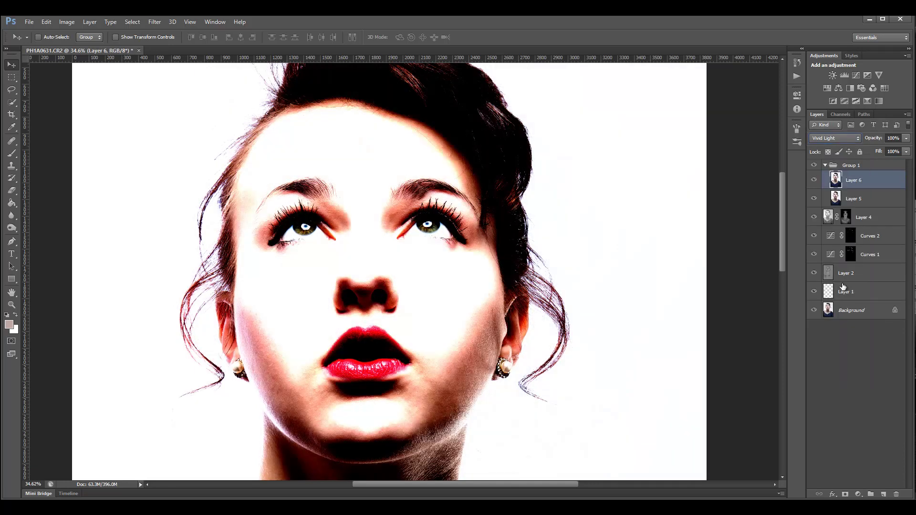
pyautogui.hotkey('ctrl', 'i')
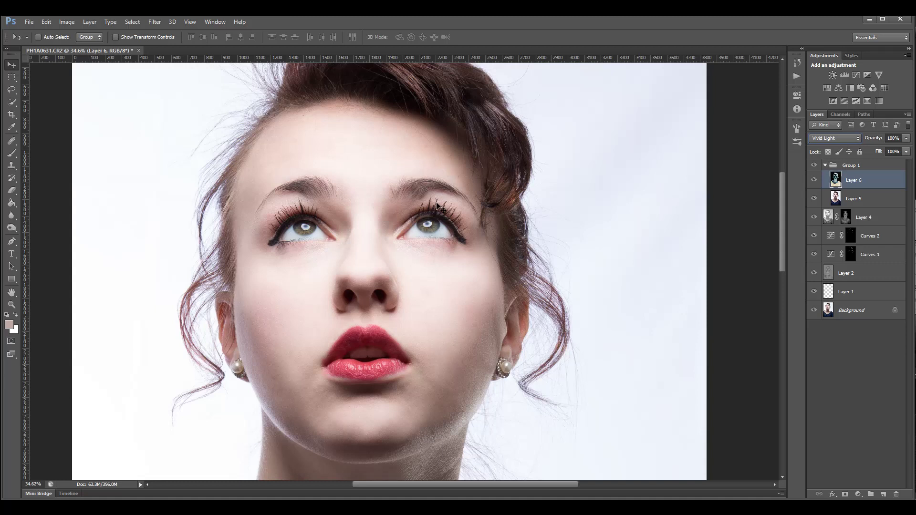
# - Apply a Surface Blur with an 11-pixel radius and a threshold of 7 levels to the inverted layer
pyautogui.scroll(4, 447, 208)
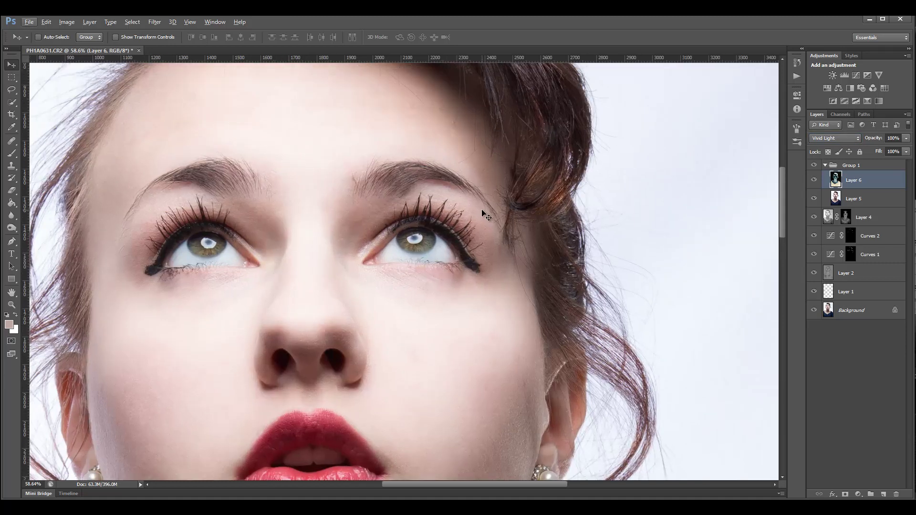
pyautogui.scroll(2, 486, 215)
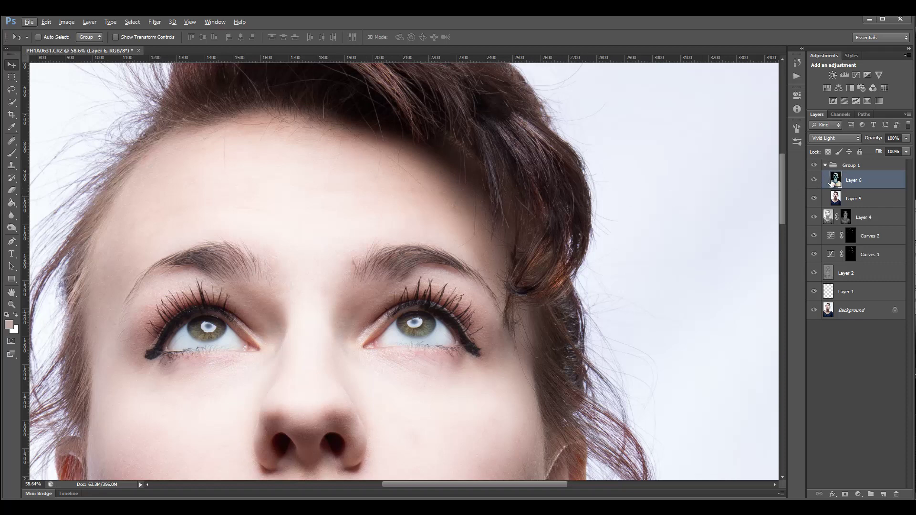
pyautogui.click(154, 22)
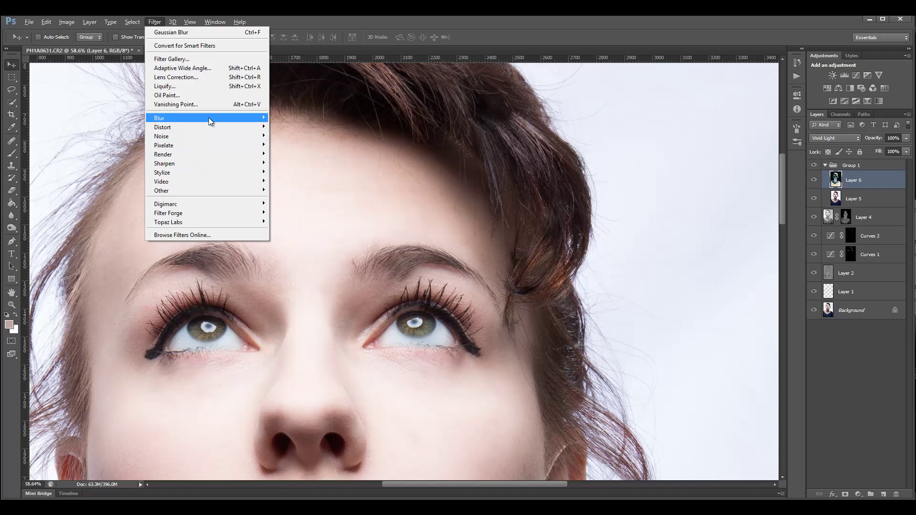
pyautogui.moveTo(214, 118)
pyautogui.click(311, 239)
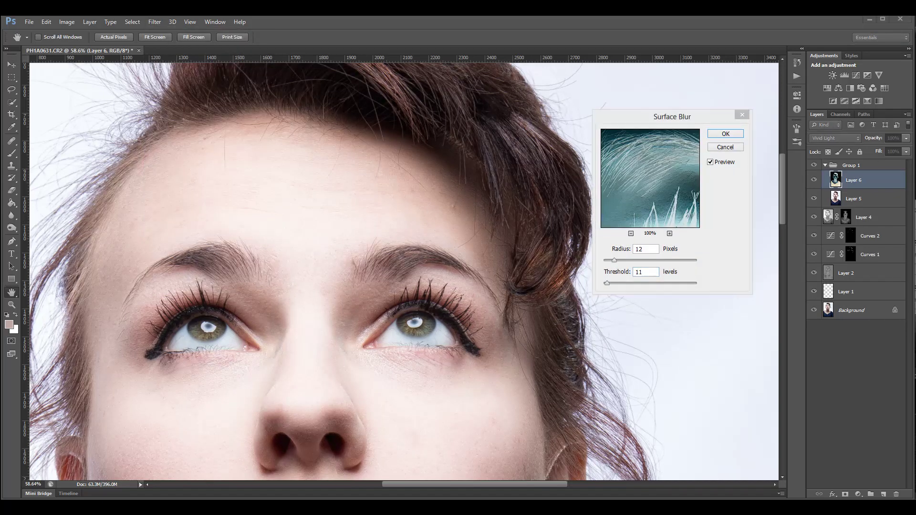
pyautogui.moveTo(683, 120); pyautogui.dragTo(685, 129)
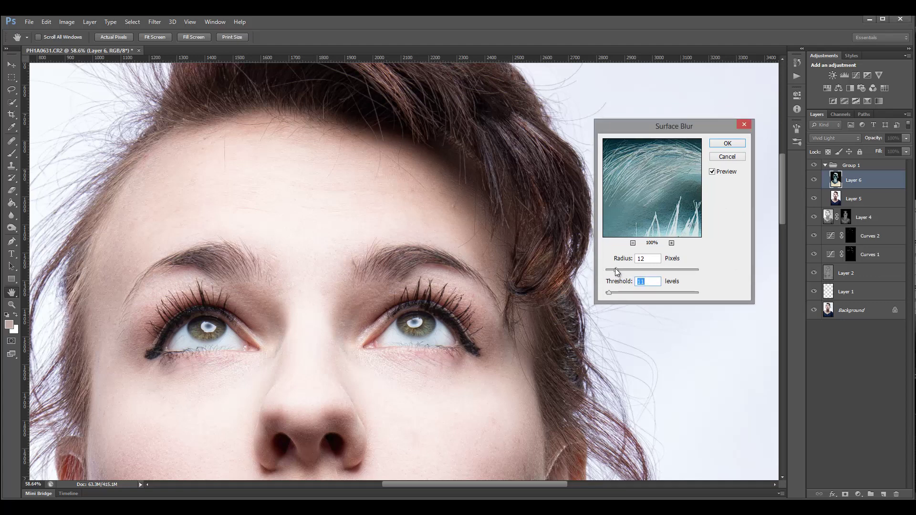
pyautogui.moveTo(615, 270); pyautogui.dragTo(634, 293)
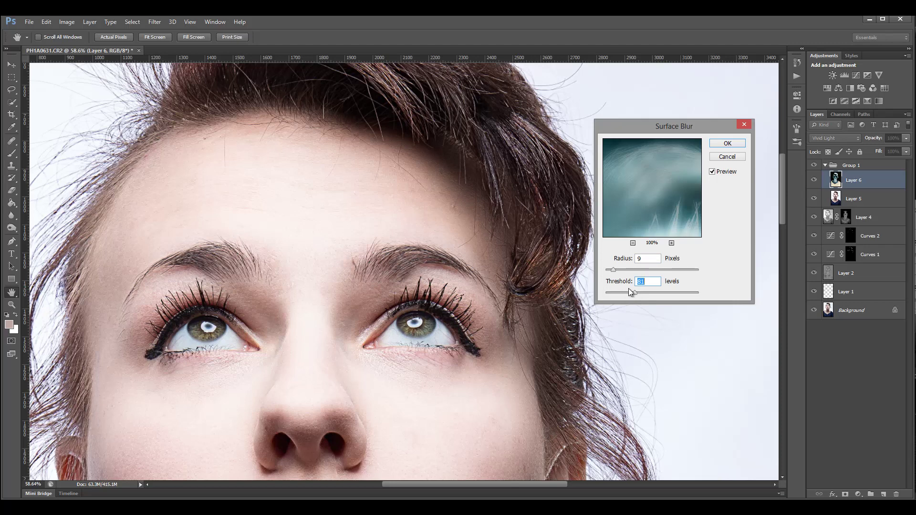
pyautogui.moveTo(635, 293)
pyautogui.mouseDown()
pyautogui.moveTo(613, 291)
pyautogui.moveTo(630, 291)
pyautogui.mouseUp()
pyautogui.moveTo(610, 291); pyautogui.dragTo(608, 291)
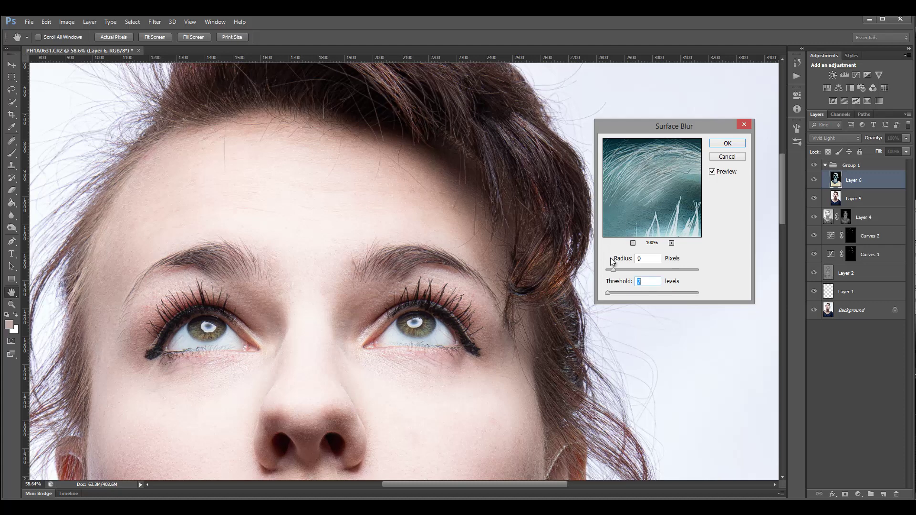
pyautogui.moveTo(614, 271)
pyautogui.mouseDown()
pyautogui.moveTo(629, 272)
pyautogui.moveTo(614, 270)
pyautogui.mouseUp()
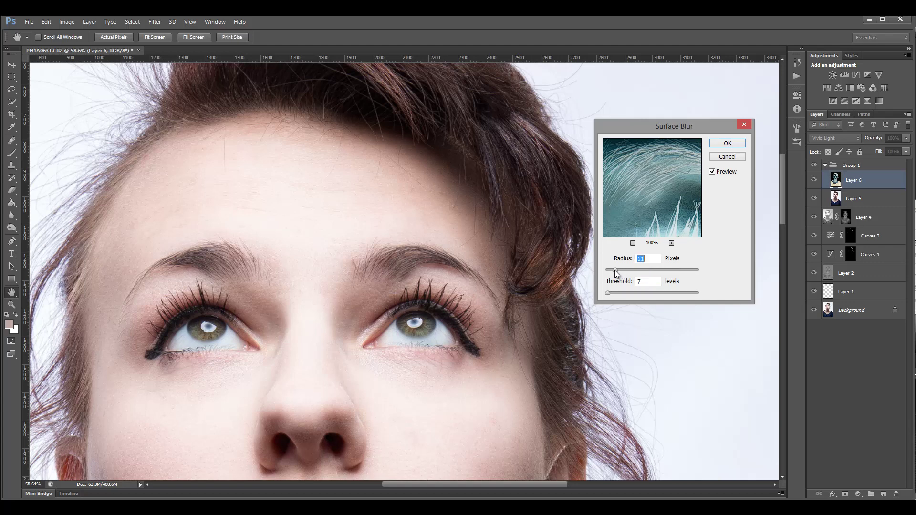
pyautogui.click(715, 172)
pyautogui.click(713, 172)
pyautogui.click(712, 171)
pyautogui.click(727, 143)
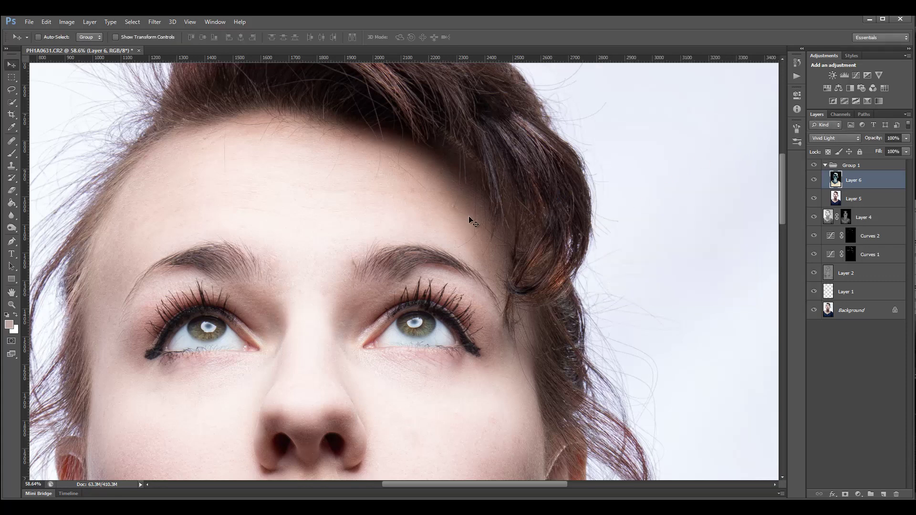
# - Add a layer mask to the collapsed group and invert it to black
pyautogui.click(826, 165)
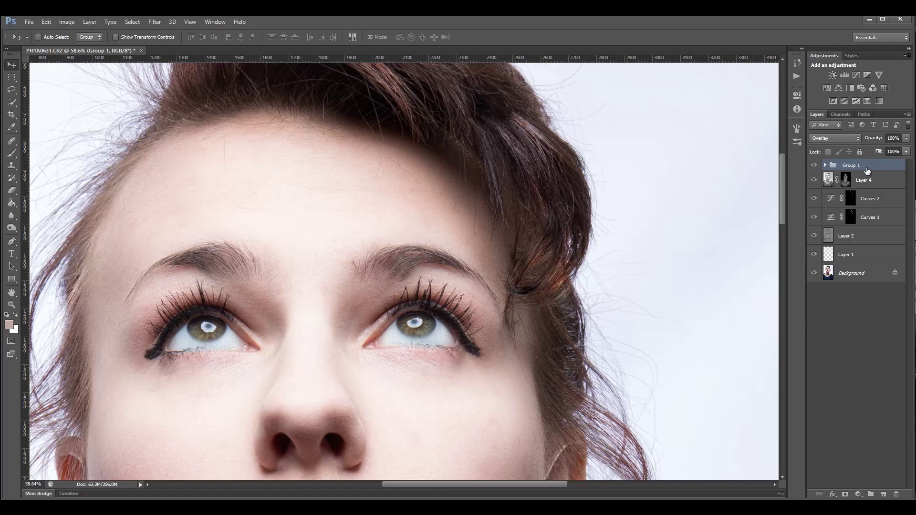
pyautogui.click(845, 495)
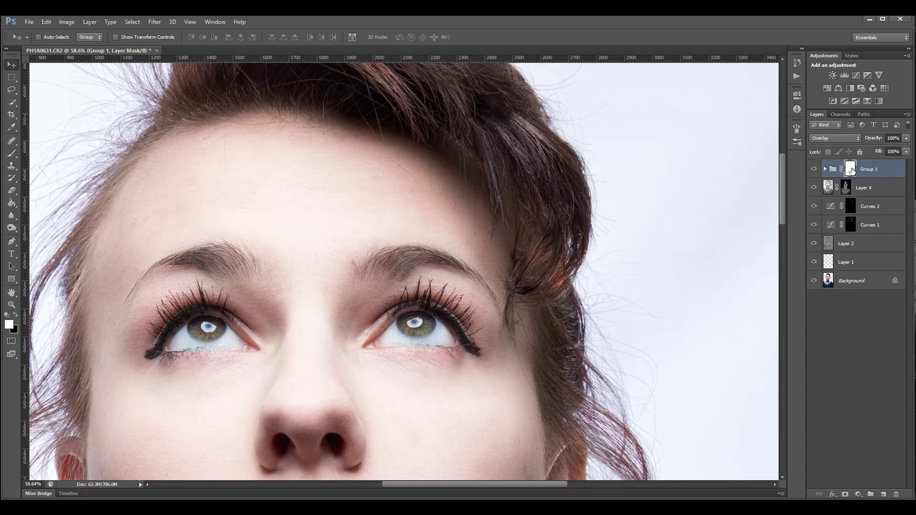
pyautogui.hotkey('ctrl', 'i')
# - Set up a white brush at size 25 and 27% opacity for masking the eyelashes
pyautogui.scroll(5, 427, 316)
pyautogui.scroll(-1, 434, 319)
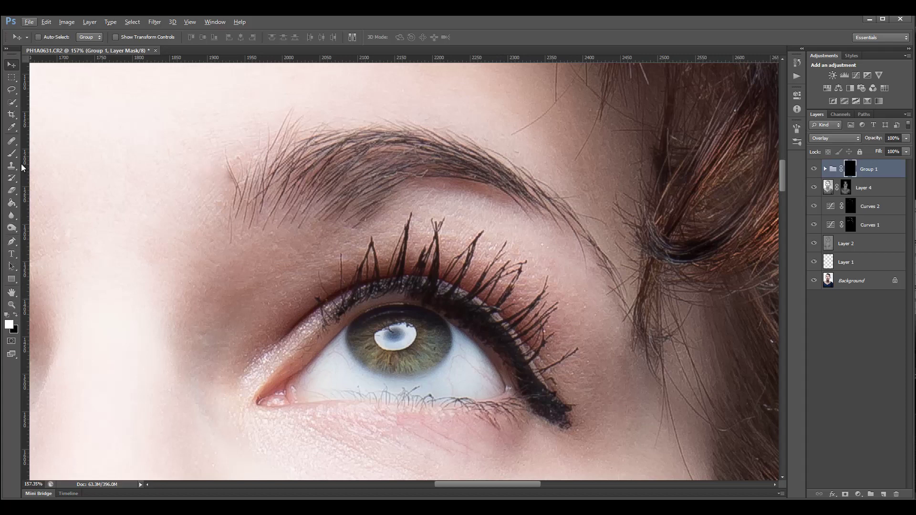
pyautogui.click(11, 153)
pyautogui.press('[')
pyautogui.press('[')
pyautogui.press('[')
pyautogui.press('[')
pyautogui.press('[')
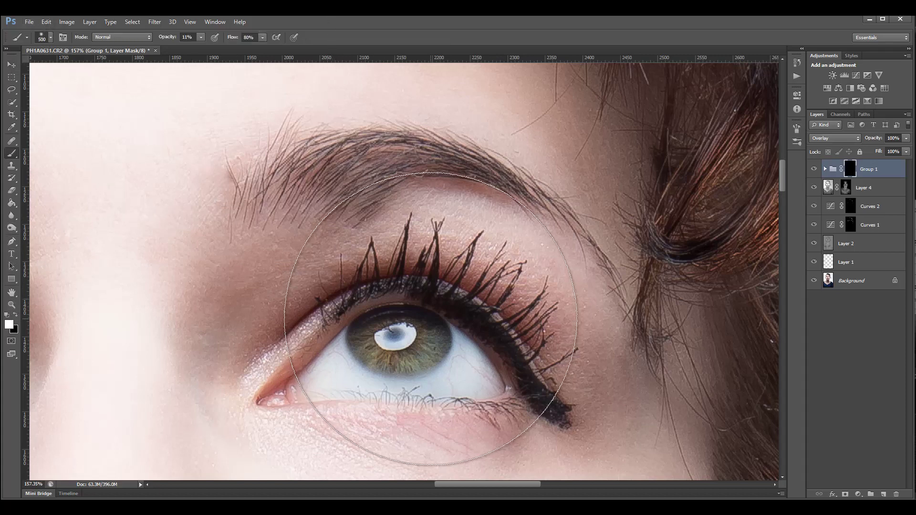
pyautogui.press('[')
pyautogui.press('[')
pyautogui.press('[')
pyautogui.press('[')
pyautogui.press('[')
pyautogui.press('[')
pyautogui.press('[')
pyautogui.press('[')
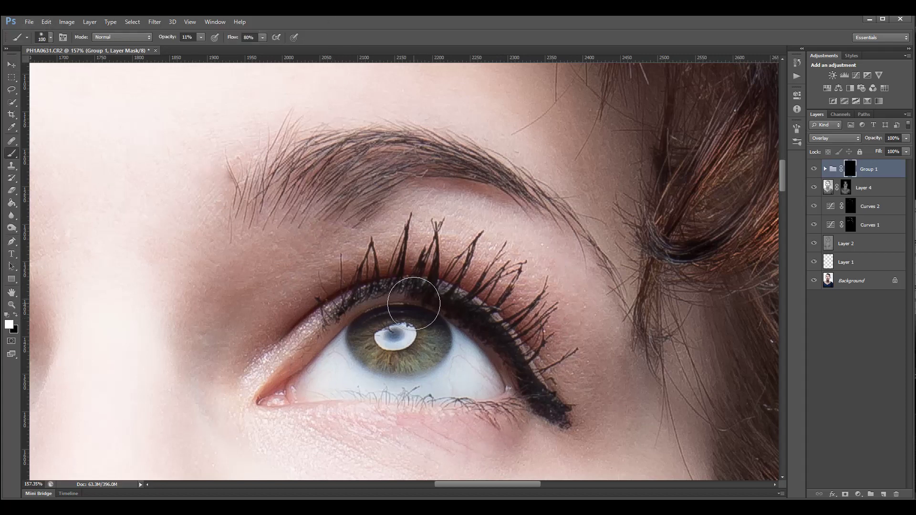
pyautogui.click(201, 37)
pyautogui.moveTo(208, 47); pyautogui.dragTo(209, 47)
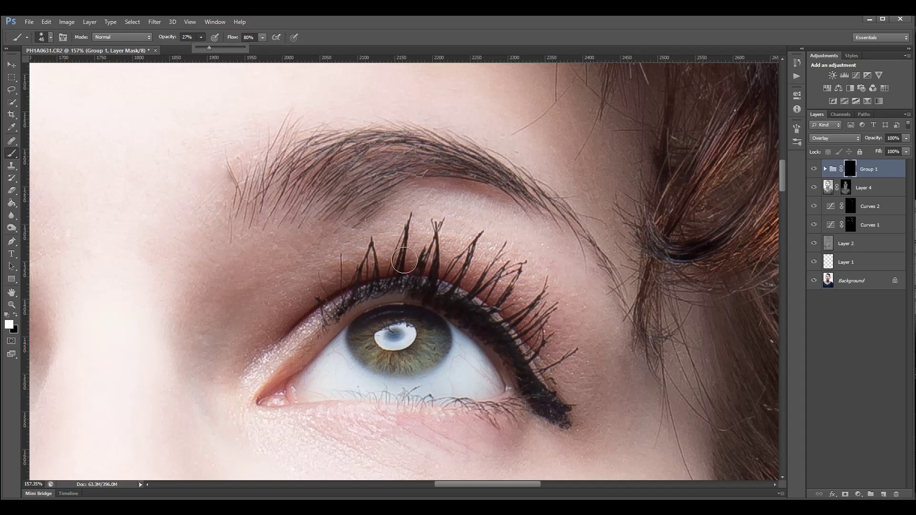
pyautogui.press('[')
pyautogui.press('[')
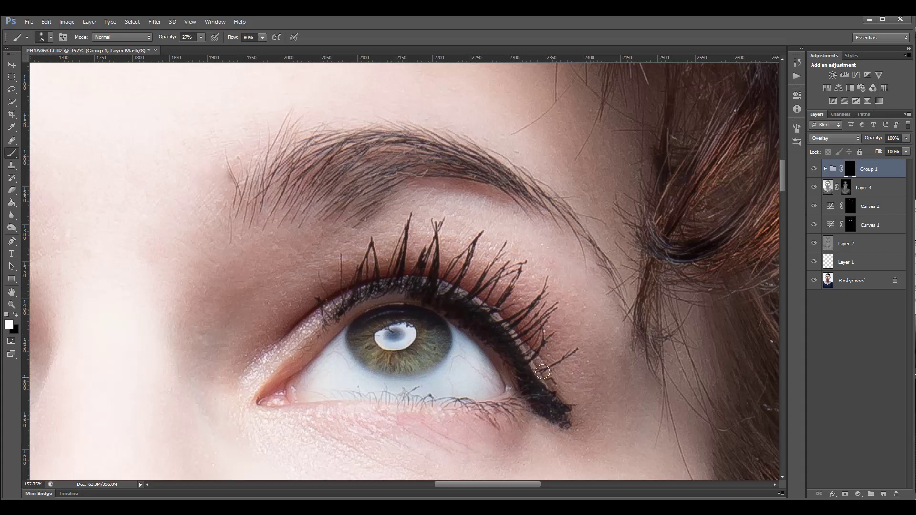
# - Paint white on the group mask over the eyelashes and eyebrows of both eyes, with the brush at 42% opacity
pyautogui.click(815, 170)
pyautogui.click(434, 250)
pyautogui.moveTo(545, 261)
pyautogui.mouseDown()
pyautogui.moveTo(591, 252)
pyautogui.moveTo(310, 263)
pyautogui.moveTo(475, 278)
pyautogui.moveTo(506, 271)
pyautogui.mouseUp()
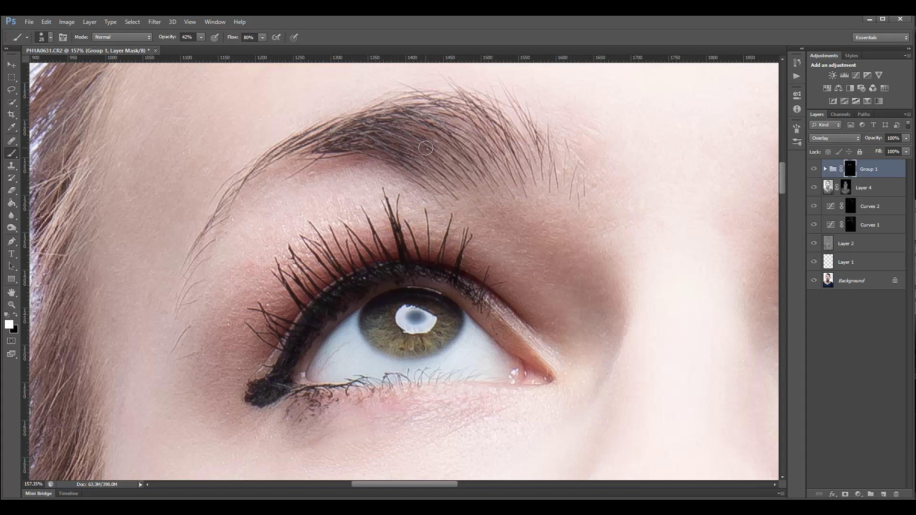
pyautogui.moveTo(426, 148); pyautogui.dragTo(255, 174)
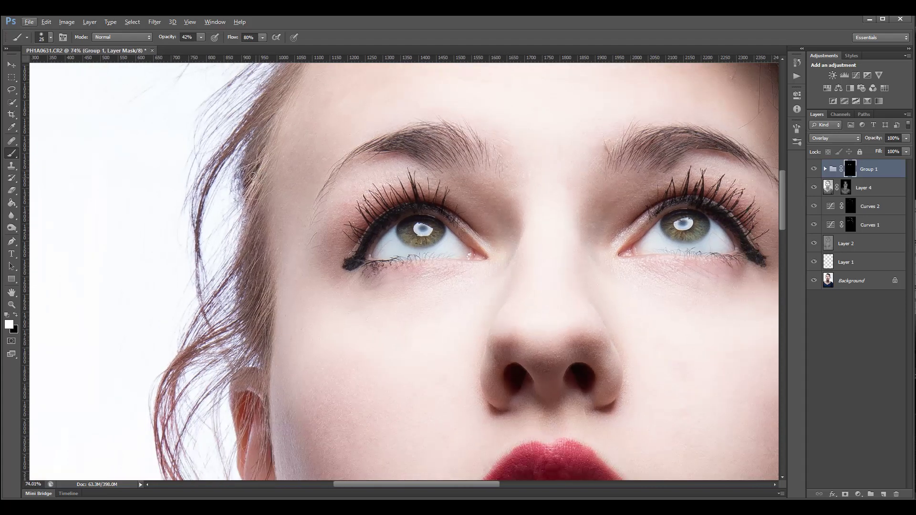
# - Enlarge the brush to size 80 and paint white on the group mask over the hair
pyautogui.press(']')
pyautogui.keyDown('alt'); pyautogui.scroll(-3, 454, 213); pyautogui.keyUp('alt')
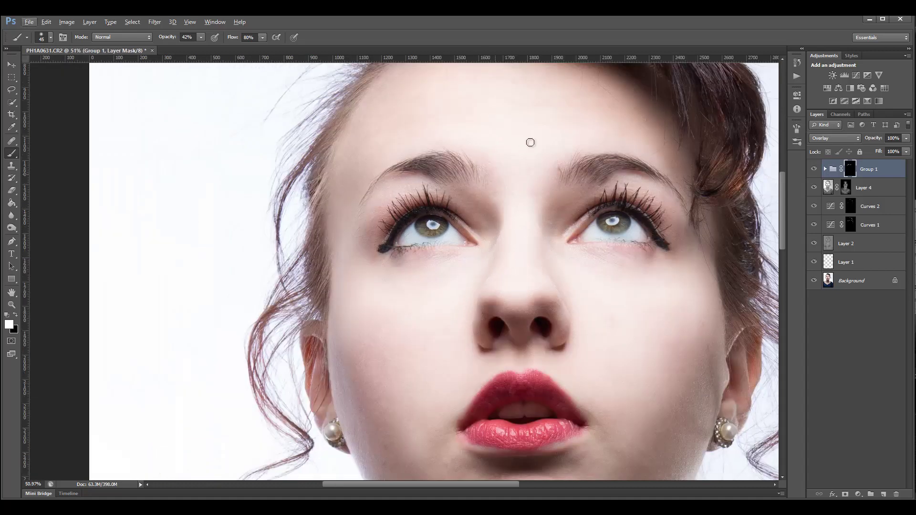
pyautogui.moveTo(533, 120); pyautogui.dragTo(435, 276)
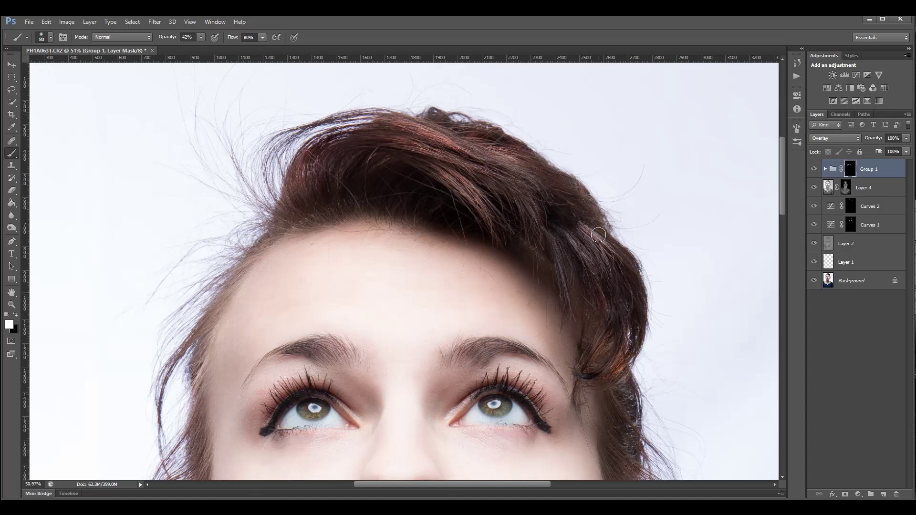
# - Paint white on the group mask over the lips with the size 80 brush at 42% opacity
pyautogui.scroll(-5, 621, 290)
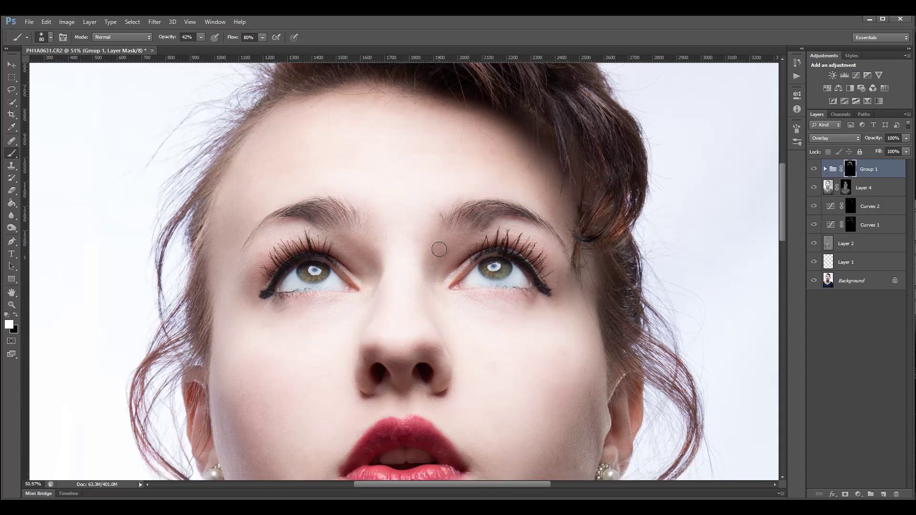
pyautogui.scroll(-3, 438, 248)
pyautogui.scroll(-1, 438, 251)
pyautogui.scroll(5, 409, 349)
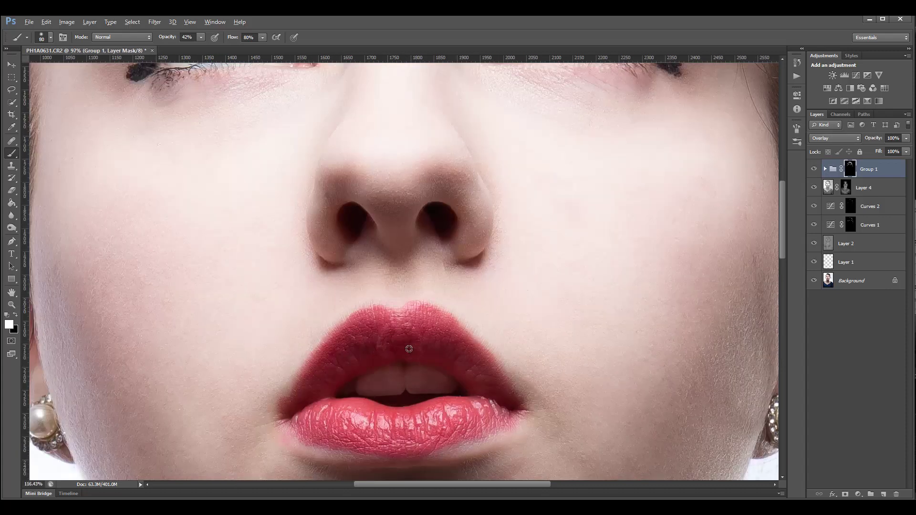
pyautogui.scroll(-4, 408, 348)
pyautogui.scroll(2, 412, 355)
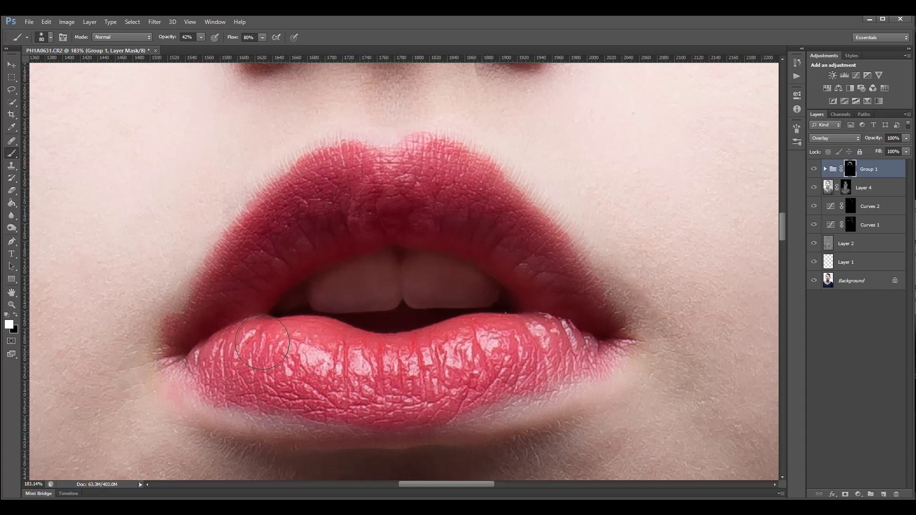
# - Compare the lips with the sharpening group hidden and shown, and check the whole portrait
pyautogui.click(815, 171)
pyautogui.click(814, 170)
pyautogui.click(814, 171)
pyautogui.click(815, 171)
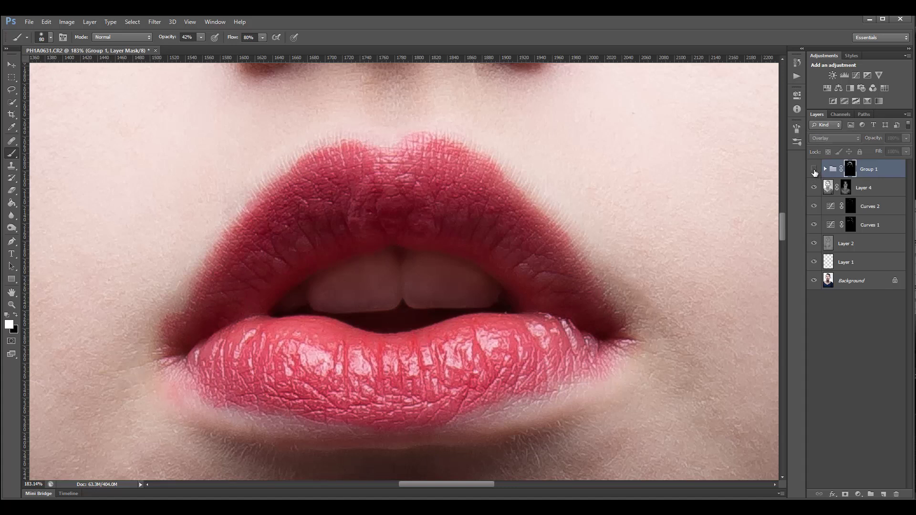
pyautogui.click(814, 171)
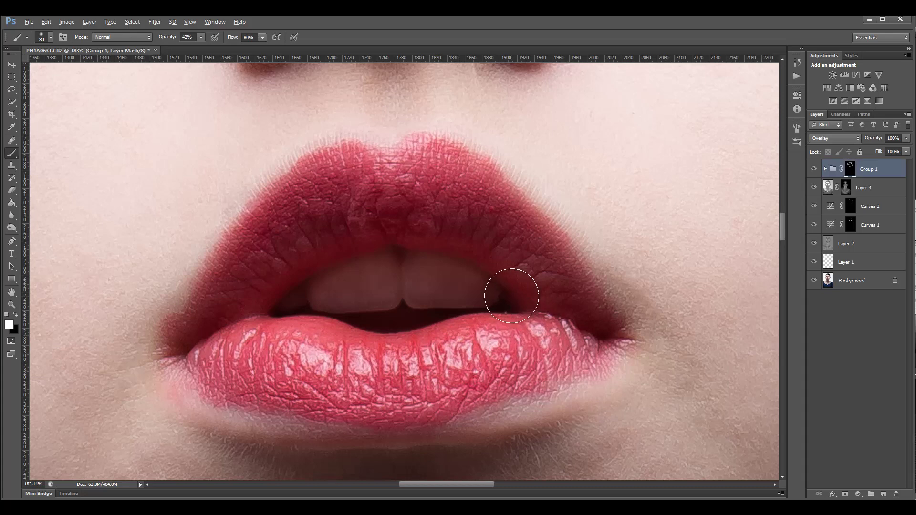
pyautogui.scroll(-6, 512, 293)
pyautogui.scroll(-6, 512, 296)
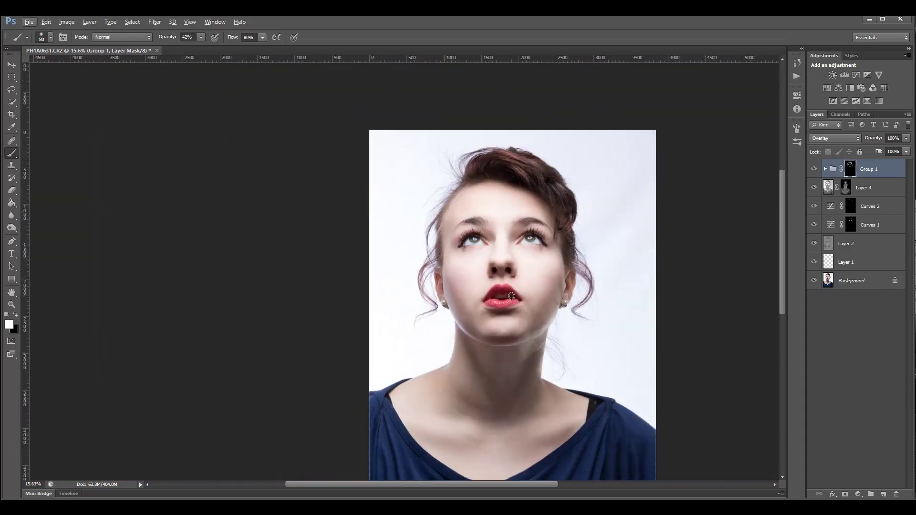
# - Compare the whole portrait with the sharpening group hidden and shown
pyautogui.scroll(-2, 511, 296)
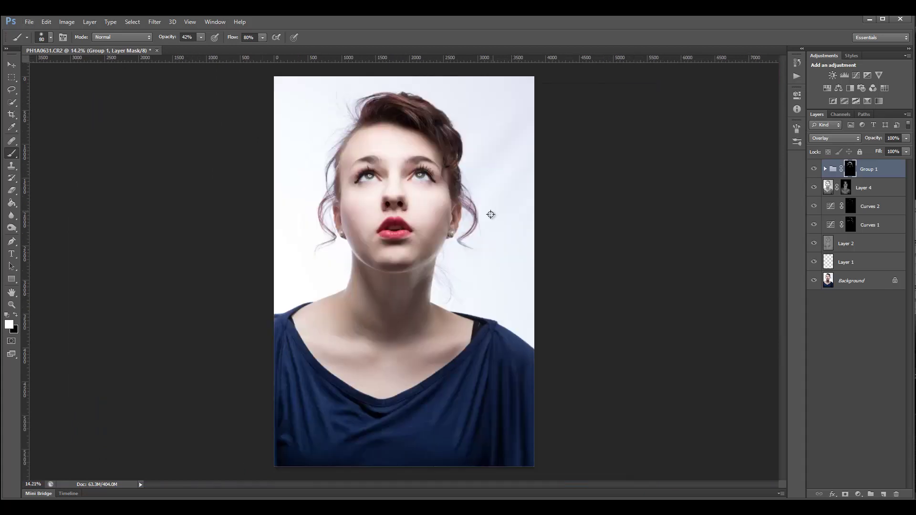
pyautogui.scroll(2, 491, 214)
pyautogui.scroll(-2, 489, 213)
pyautogui.click(814, 169)
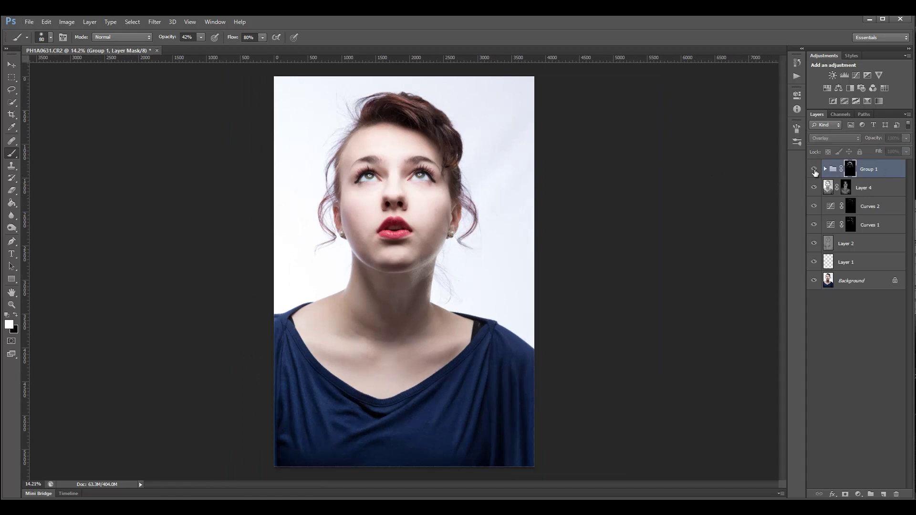
pyautogui.click(814, 169)
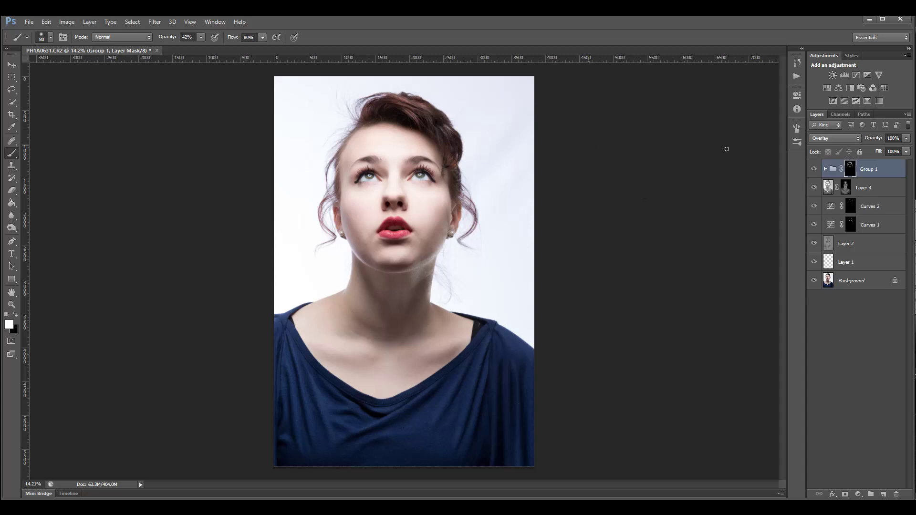
# - Stamp all visible layers into a new layer above the sharpening group and set its blend mode to Overlay
pyautogui.hotkey('ctrl', 'shift', 'alt', 'e')
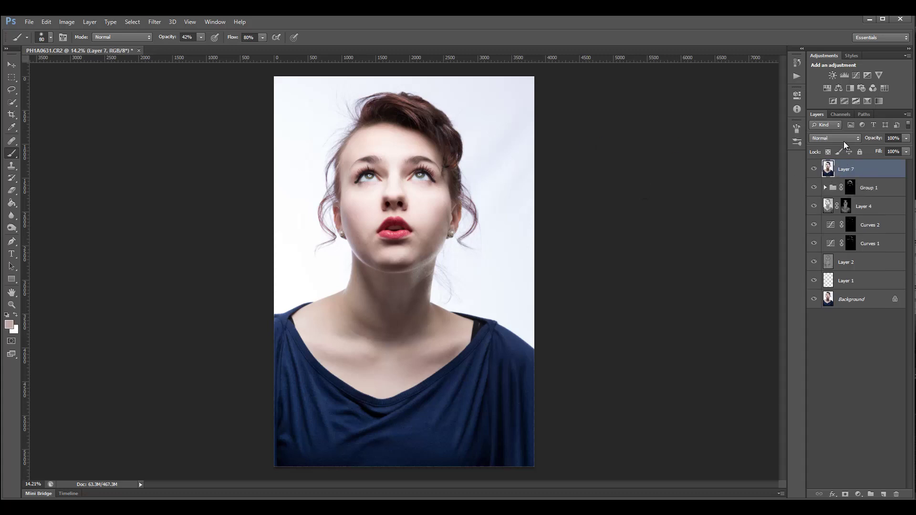
pyautogui.click(844, 140)
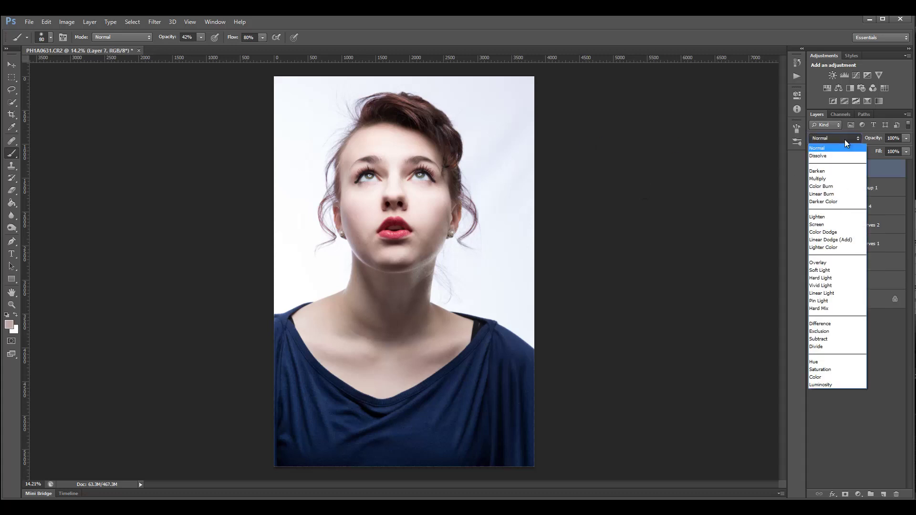
pyautogui.click(843, 264)
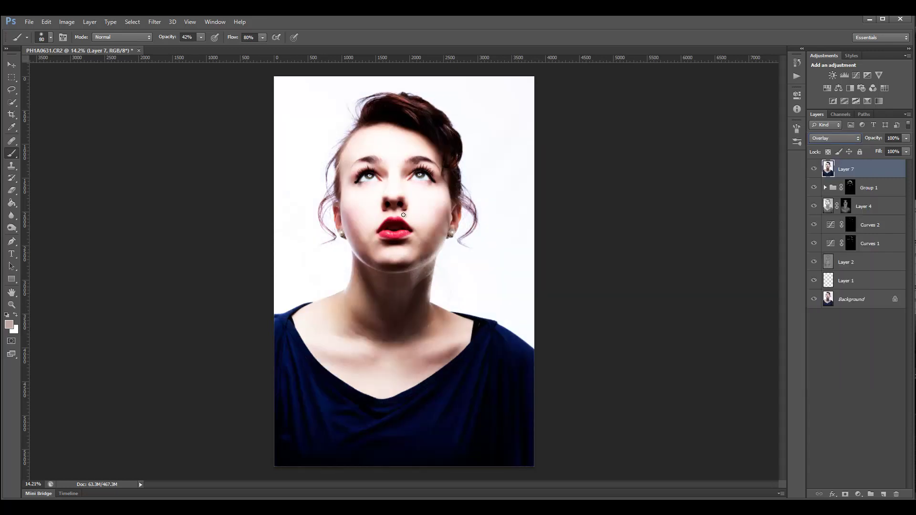
# - Apply a High Pass filter to the merged Overlay layer and compare the face with that layer hidden and shown
pyautogui.click(11, 65)
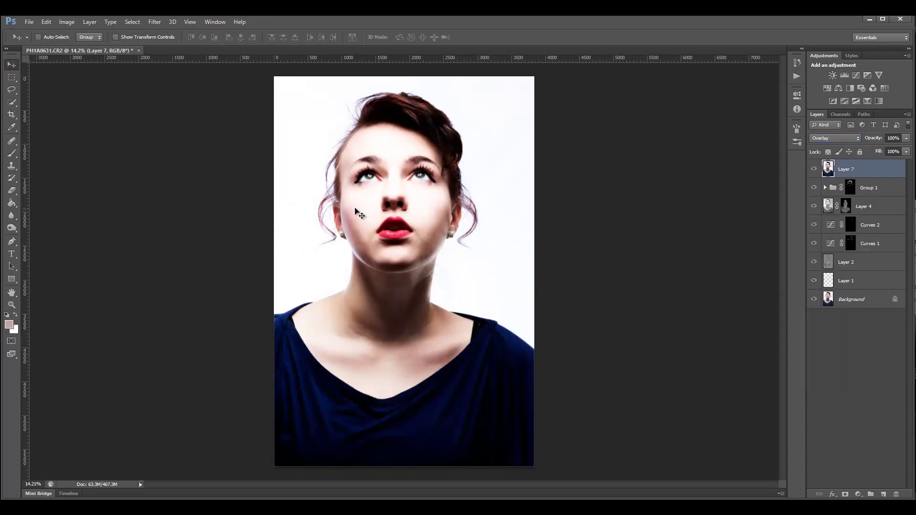
pyautogui.scroll(8, 384, 199)
pyautogui.scroll(3, 457, 213)
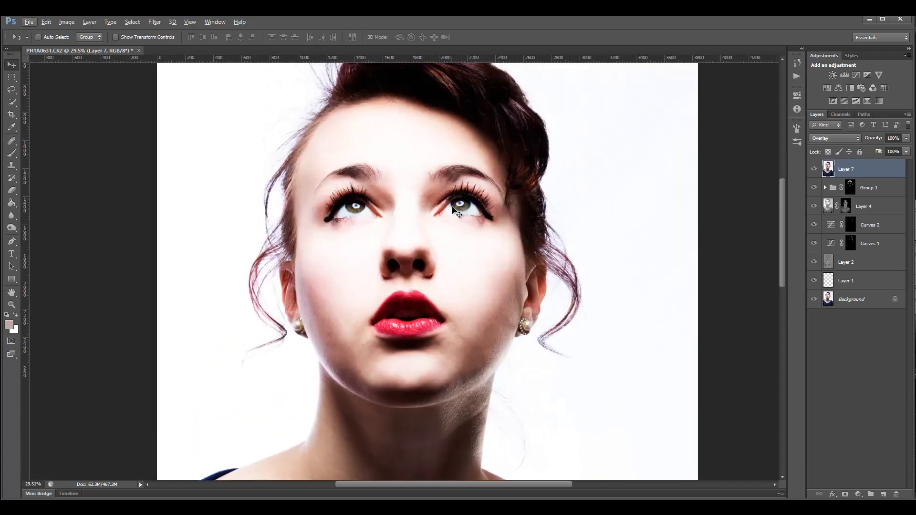
pyautogui.scroll(2, 483, 223)
pyautogui.scroll(1, 483, 223)
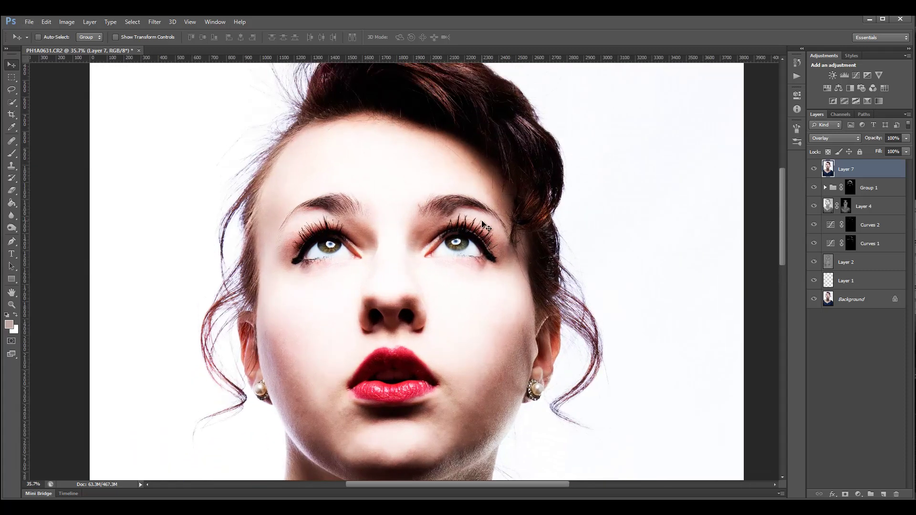
pyautogui.click(156, 22)
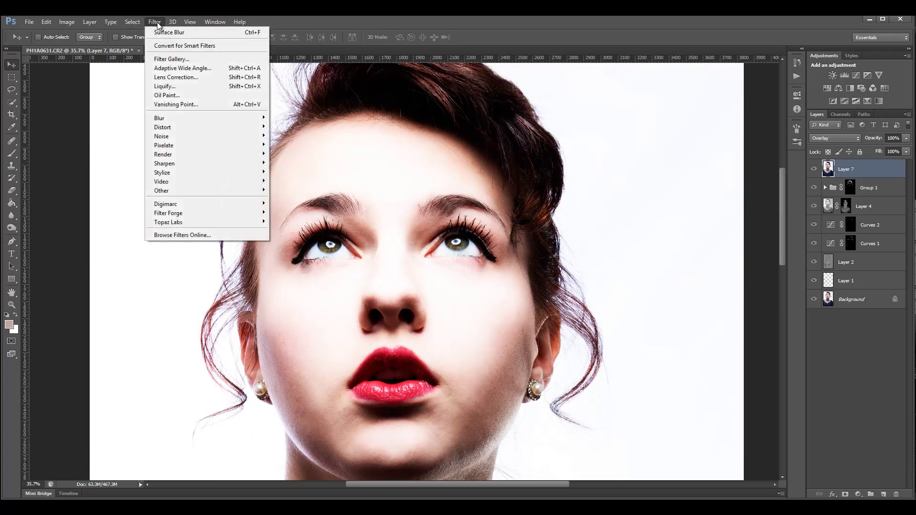
pyautogui.moveTo(204, 190)
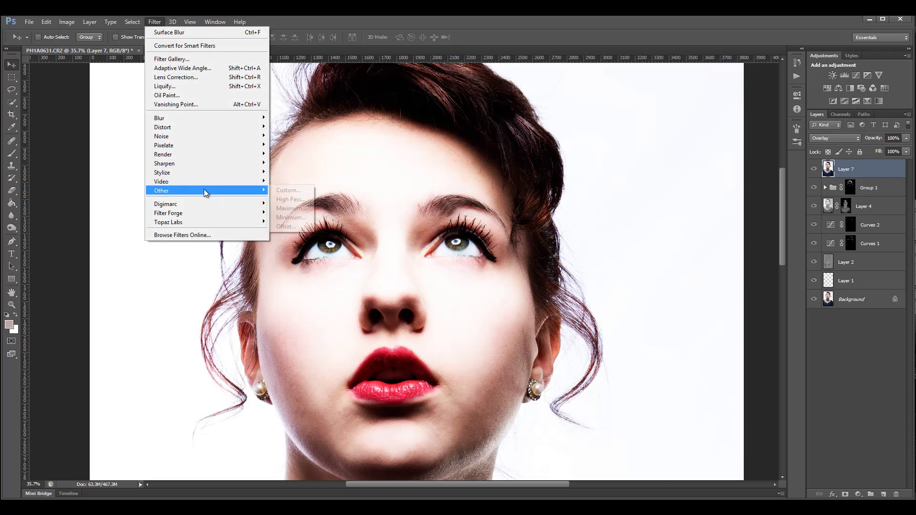
pyautogui.click(292, 200)
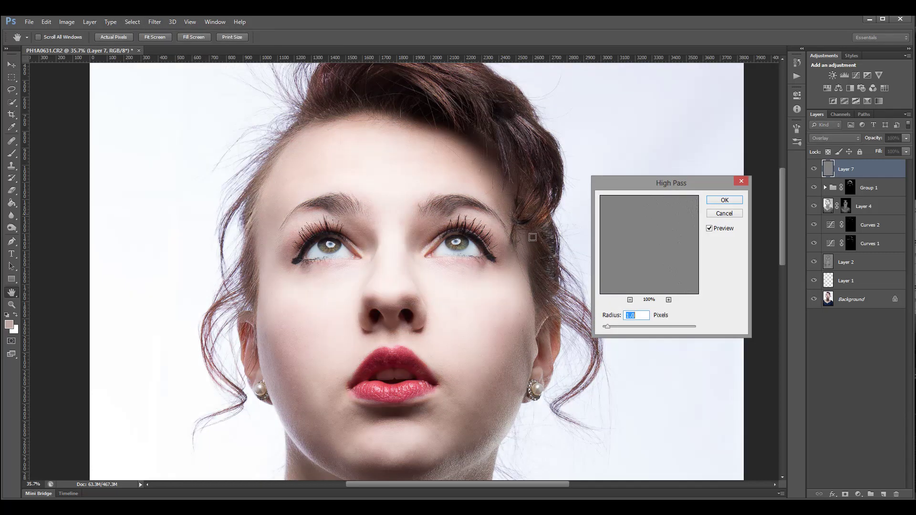
pyautogui.moveTo(623, 326)
pyautogui.mouseDown()
pyautogui.moveTo(669, 327)
pyautogui.moveTo(618, 329)
pyautogui.mouseUp()
pyautogui.click(718, 201)
pyautogui.click(815, 170)
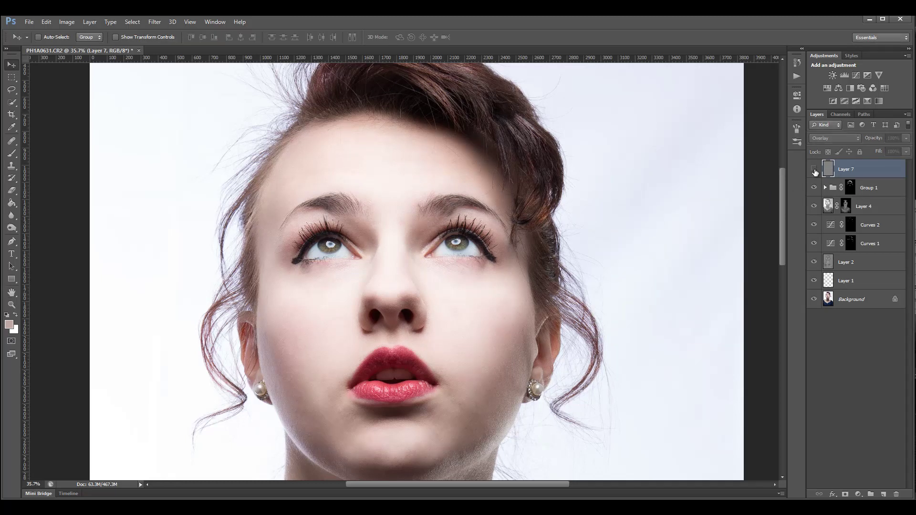
pyautogui.click(815, 170)
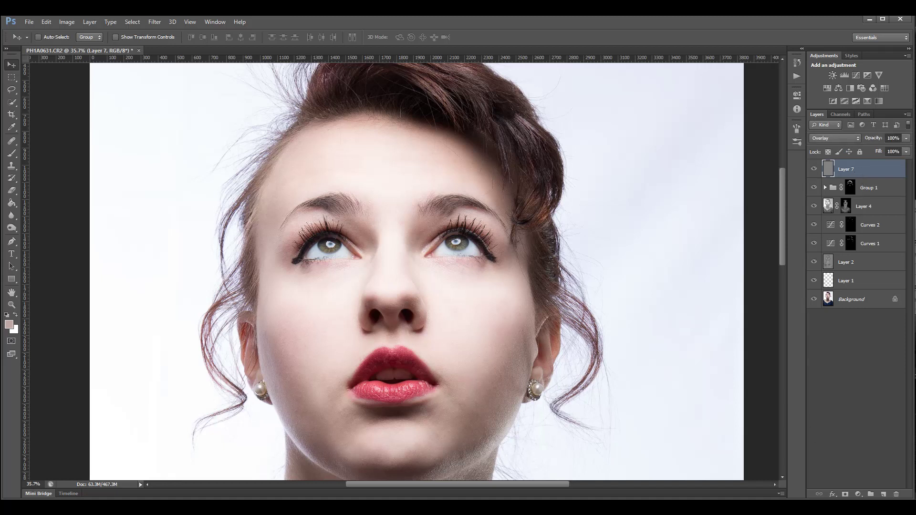
# - Add a layer mask to the High Pass layer and paint black beside the nostril with a size 125 brush at 10% opacity
pyautogui.click(844, 495)
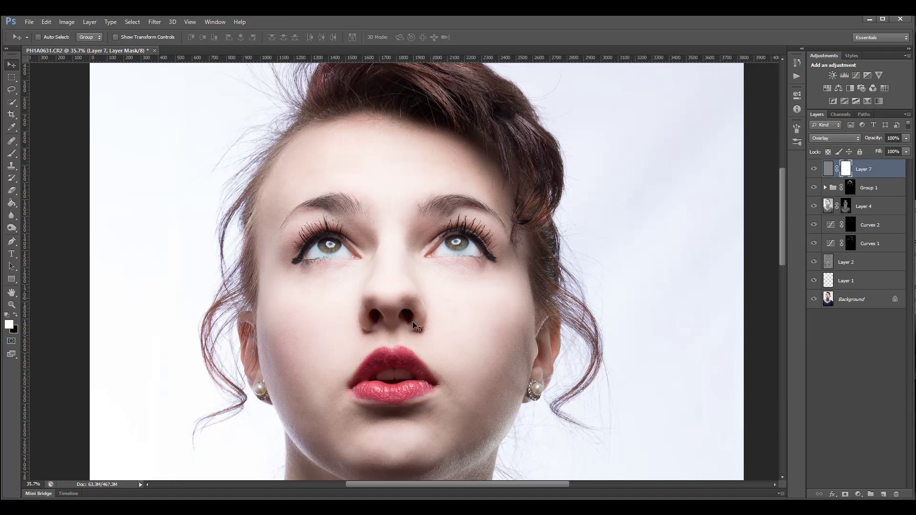
pyautogui.keyDown('alt'); pyautogui.scroll(6, 399, 328); pyautogui.keyUp('alt')
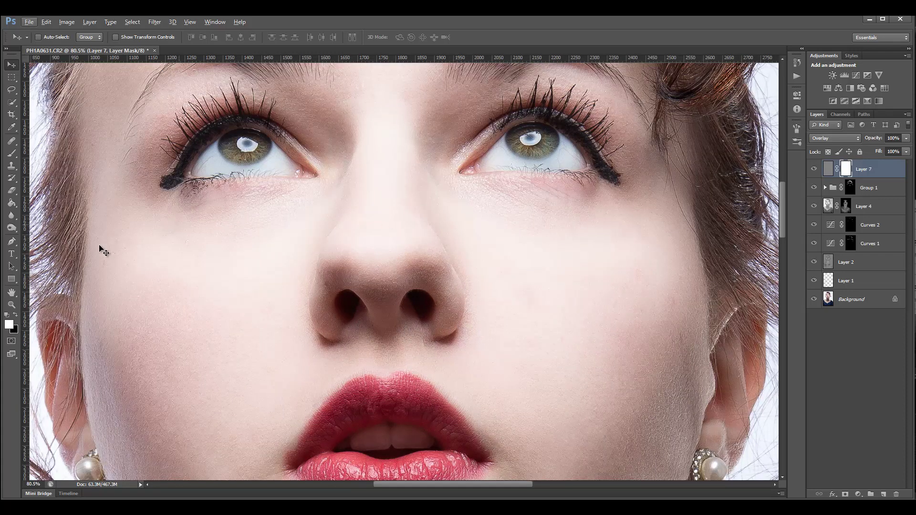
pyautogui.click(15, 317)
pyautogui.click(12, 153)
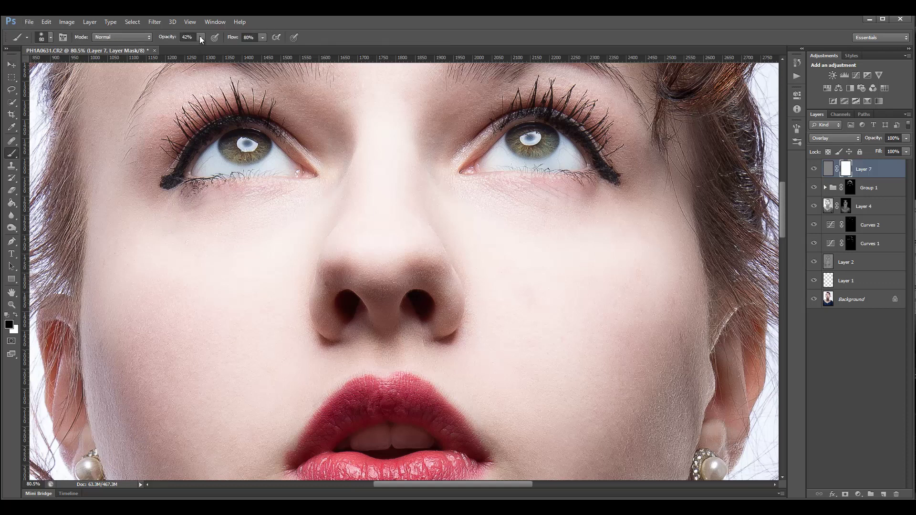
pyautogui.click(201, 38)
pyautogui.moveTo(187, 49); pyautogui.dragTo(186, 49)
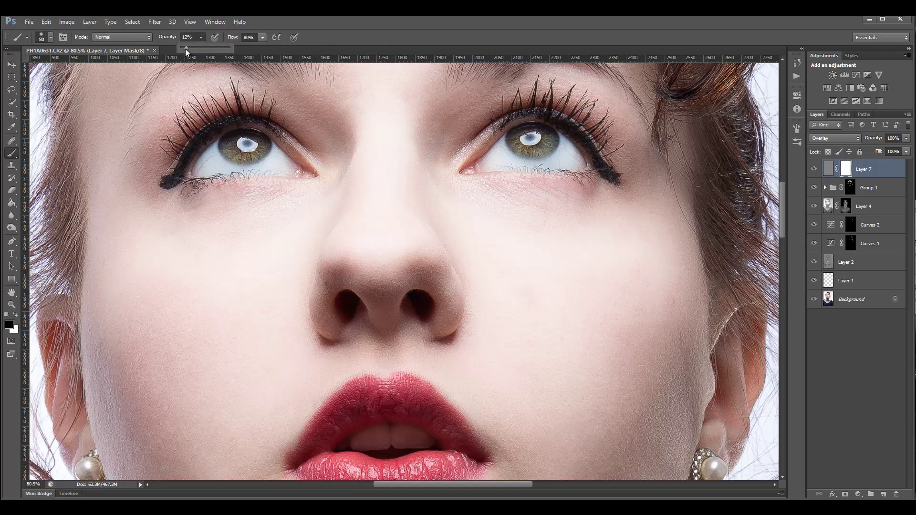
pyautogui.click(357, 275)
pyautogui.press(']')
pyautogui.press(']')
pyautogui.press(']')
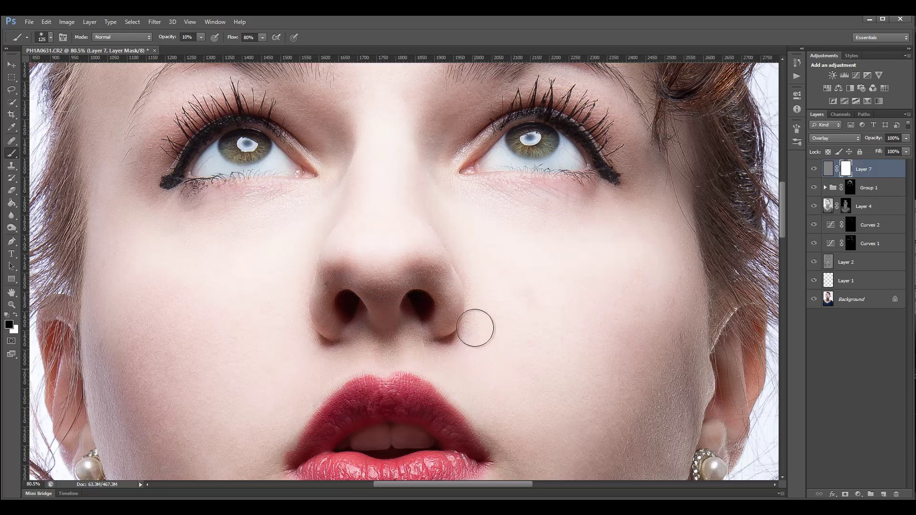
pyautogui.moveTo(467, 348)
pyautogui.mouseDown()
pyautogui.moveTo(446, 342)
pyautogui.moveTo(459, 335)
pyautogui.moveTo(448, 342)
pyautogui.moveTo(454, 352)
pyautogui.moveTo(461, 324)
pyautogui.mouseUp()
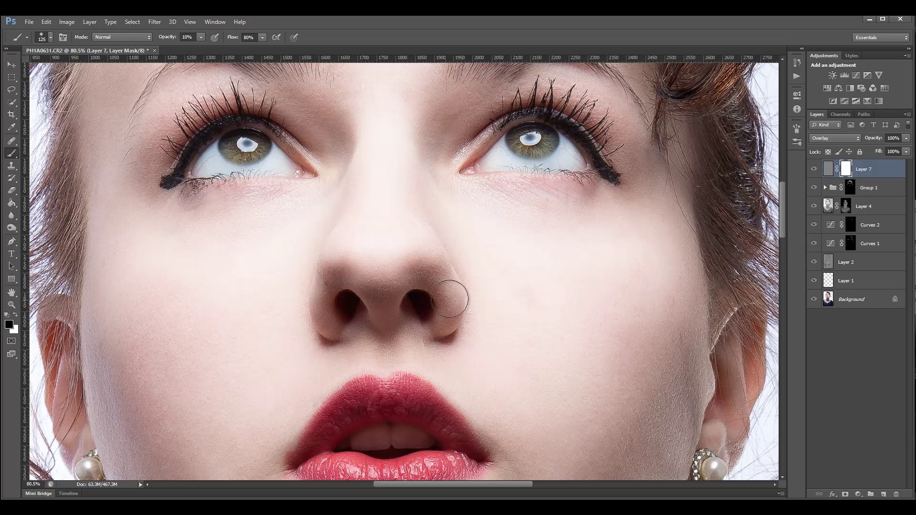
# - Raise the brush opacity to 19%, paint black beside the nostril on the High Pass mask, and compare with the layer hidden and shown
pyautogui.click(200, 38)
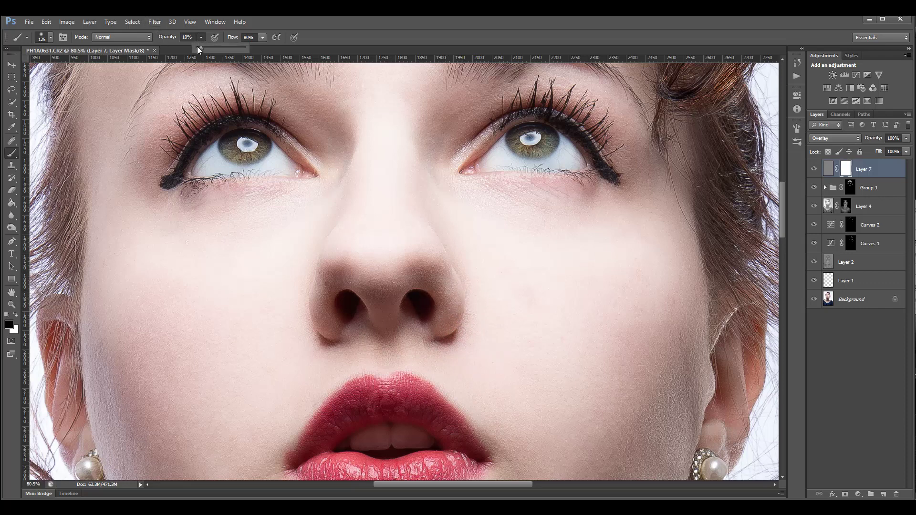
pyautogui.moveTo(205, 47); pyautogui.dragTo(206, 47)
pyautogui.moveTo(458, 340)
pyautogui.mouseDown()
pyautogui.moveTo(467, 298)
pyautogui.moveTo(450, 335)
pyautogui.moveTo(467, 323)
pyautogui.mouseUp()
pyautogui.click(815, 169)
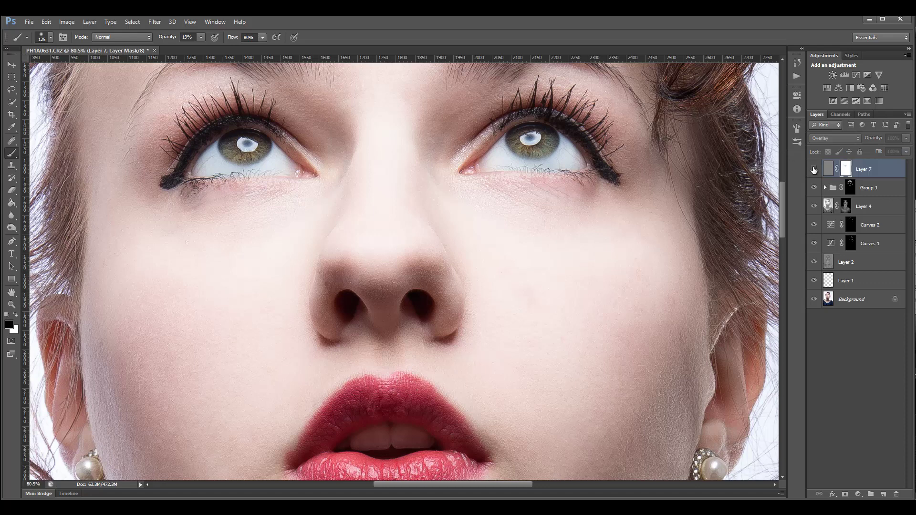
pyautogui.click(815, 170)
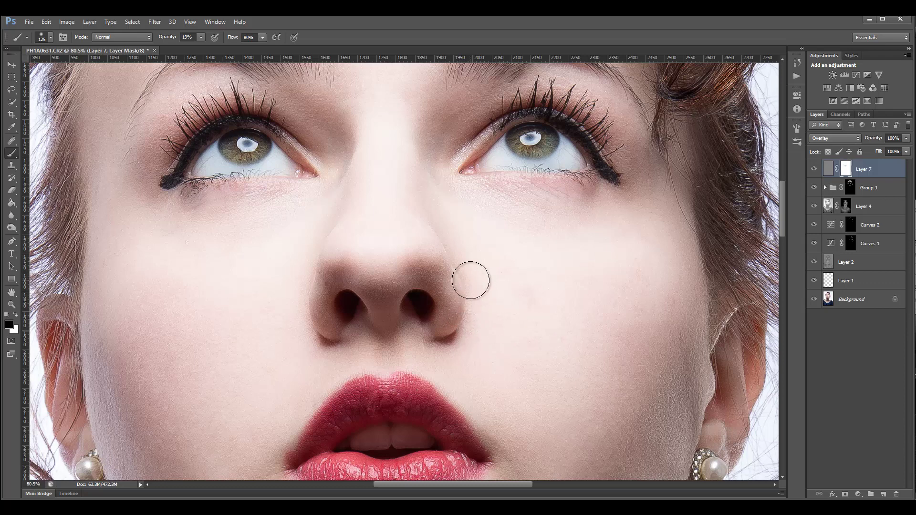
# - Paint black on the High Pass mask over the forehead skin at 19% opacity, and compare with the layer hidden and shown
pyautogui.scroll(5, 472, 278)
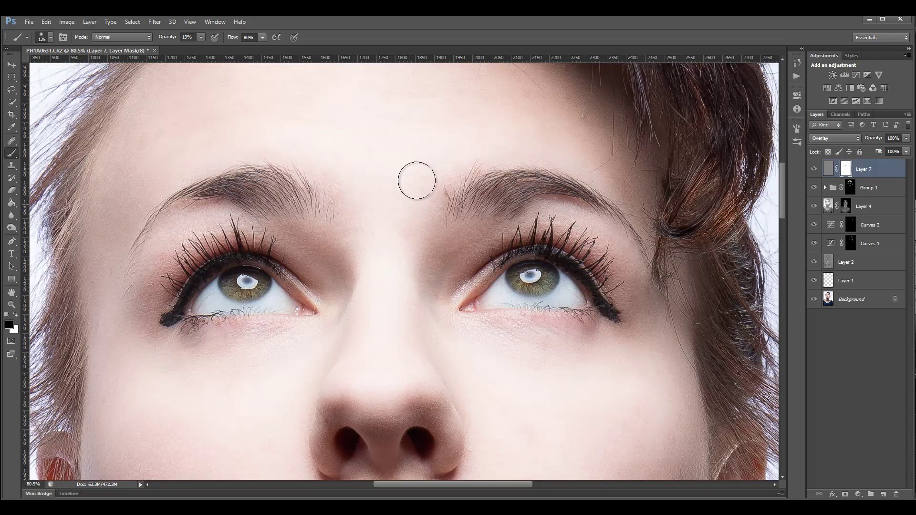
pyautogui.scroll(3, 483, 121)
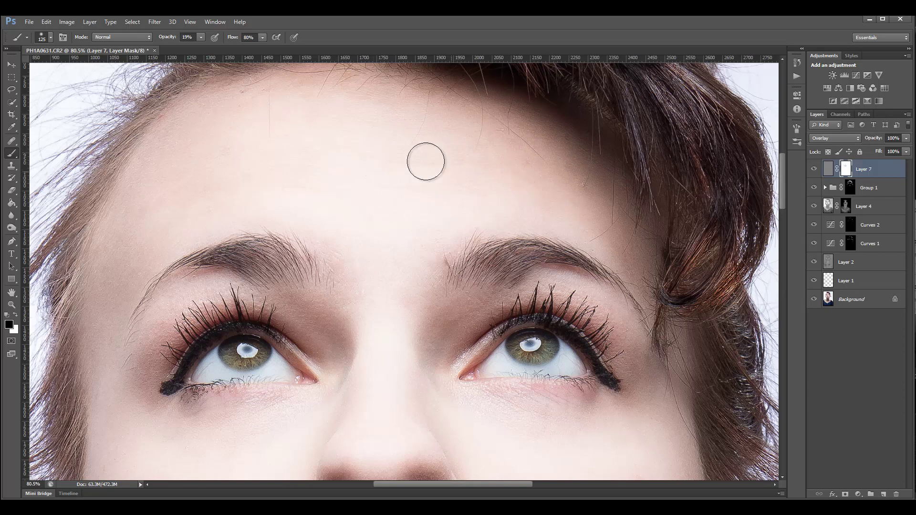
pyautogui.click(815, 169)
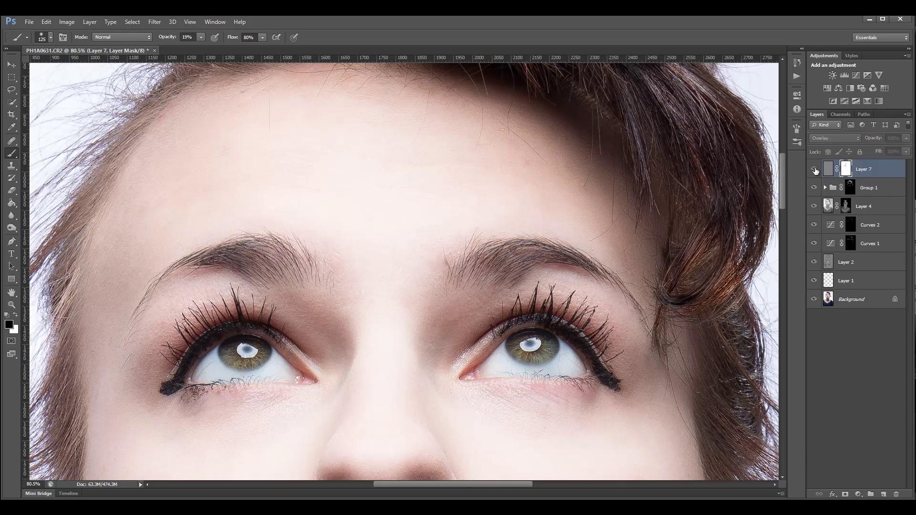
pyautogui.click(814, 169)
# - Group all the retouching and sharpening layers above the Background into one group
pyautogui.scroll(-5, 349, 222)
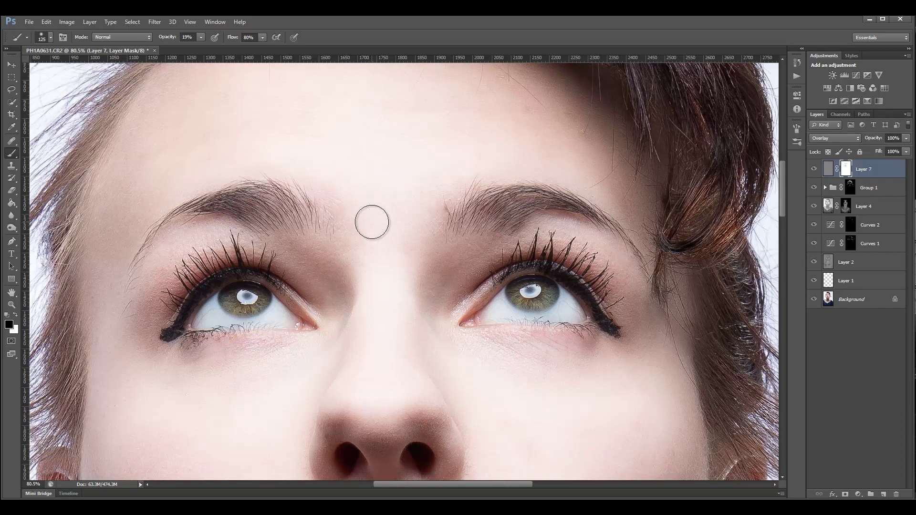
pyautogui.scroll(-3, 379, 231)
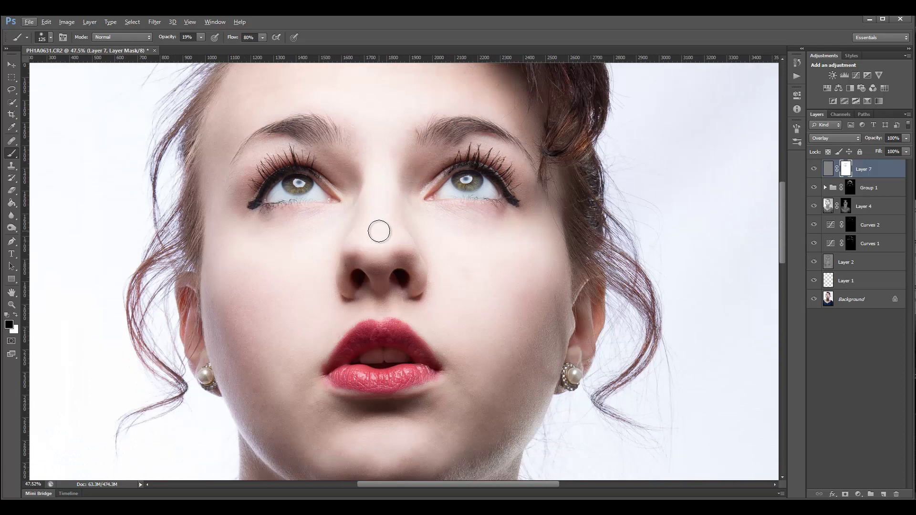
pyautogui.scroll(-2, 414, 348)
pyautogui.scroll(3, 414, 348)
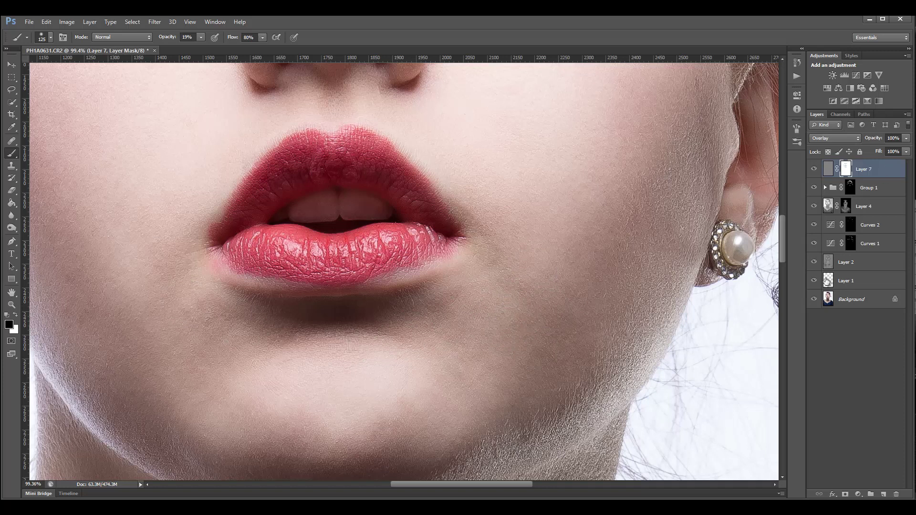
pyautogui.keyDown('shift'); pyautogui.click(874, 282); pyautogui.keyUp('shift')
pyautogui.hotkey('ctrl', 'g')
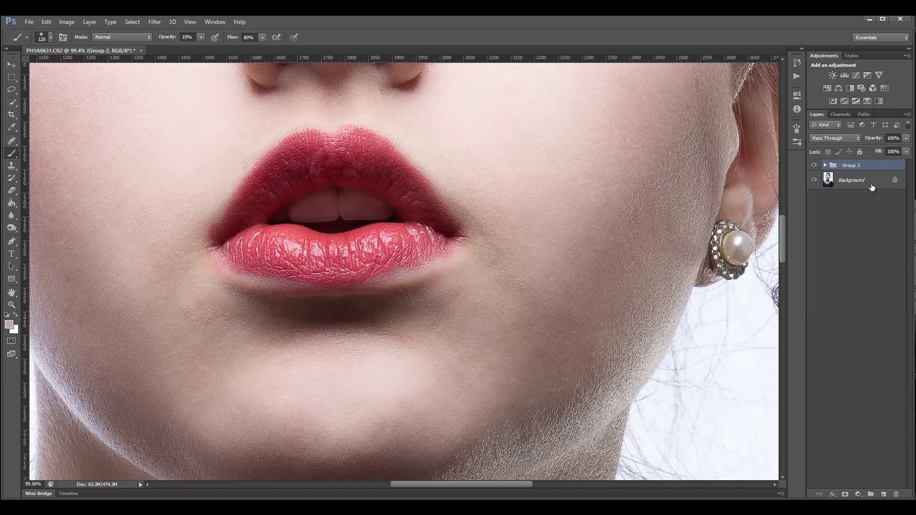
# - Compare the lips and chin with the whole retouching group hidden and shown, and review the full face
pyautogui.click(815, 165)
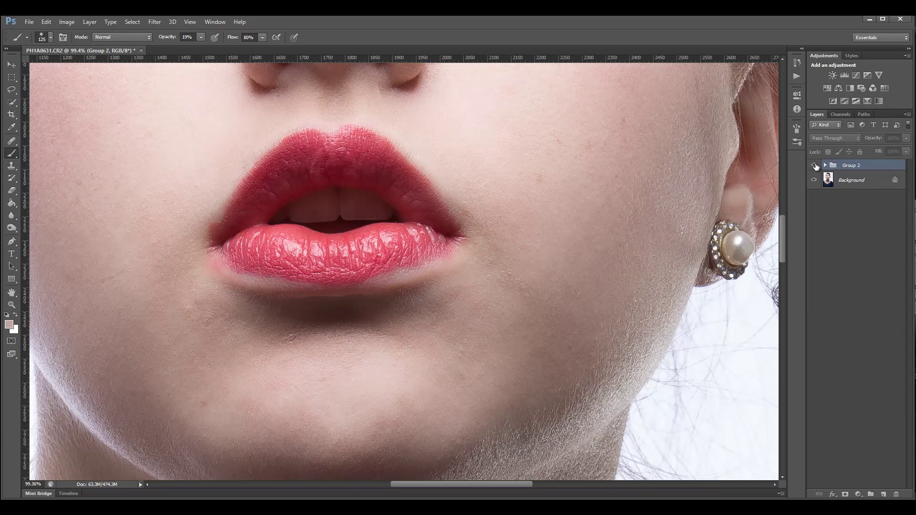
pyautogui.click(814, 165)
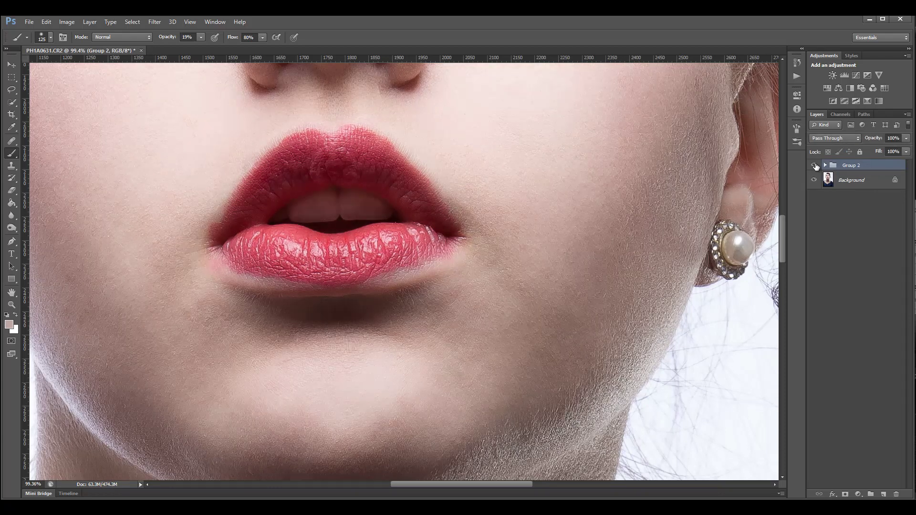
pyautogui.click(12, 65)
pyautogui.scroll(-2, 477, 284)
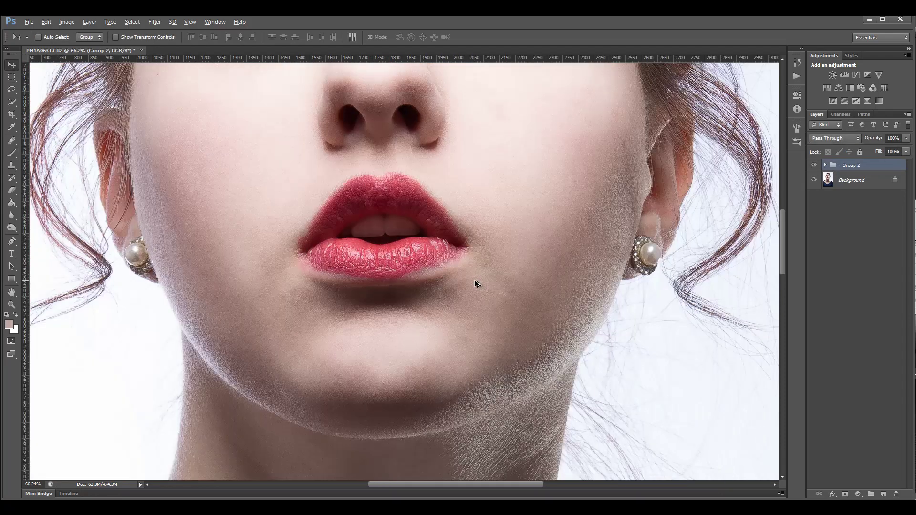
pyautogui.scroll(-2, 478, 284)
pyautogui.scroll(-2, 474, 279)
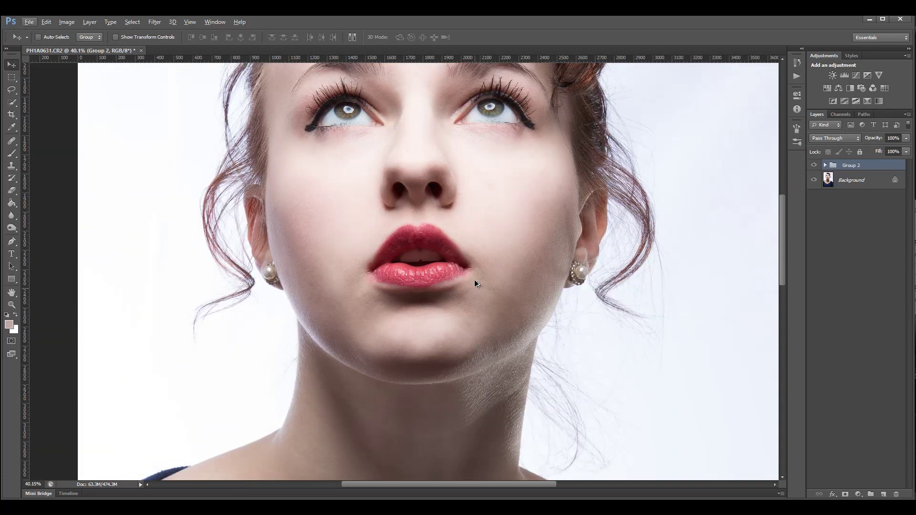
pyautogui.scroll(-2, 478, 285)
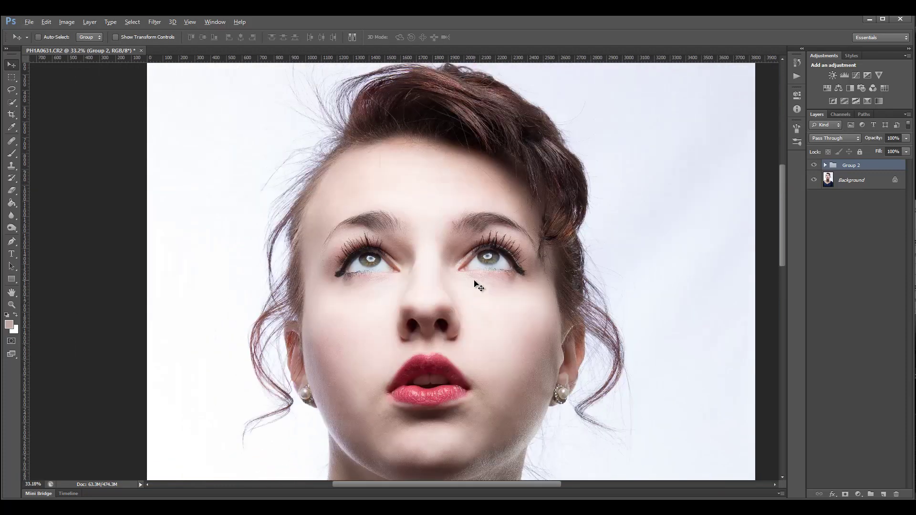
# - Compare the whole face several times with Group 2 hidden and shown, leave the group visible, and review the full portrait
pyautogui.click(814, 165)
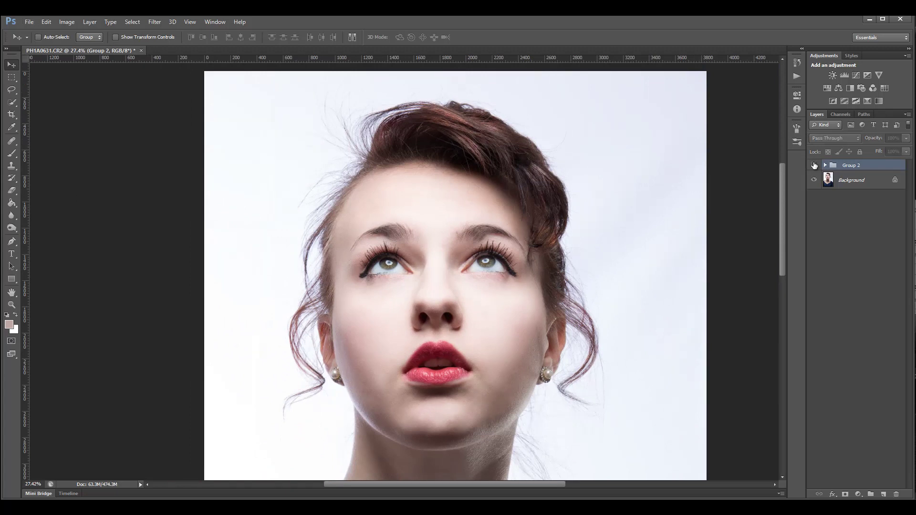
pyautogui.click(814, 165)
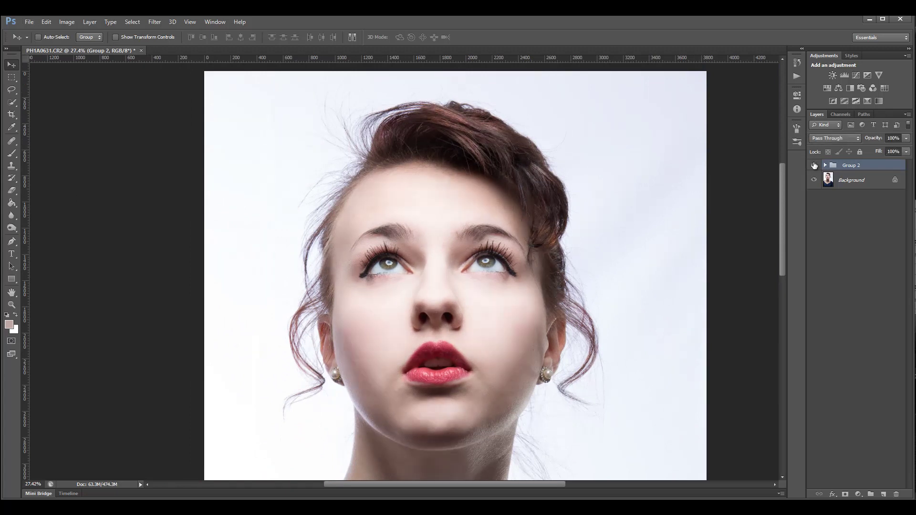
pyautogui.click(814, 165)
pyautogui.click(814, 164)
pyautogui.click(814, 164)
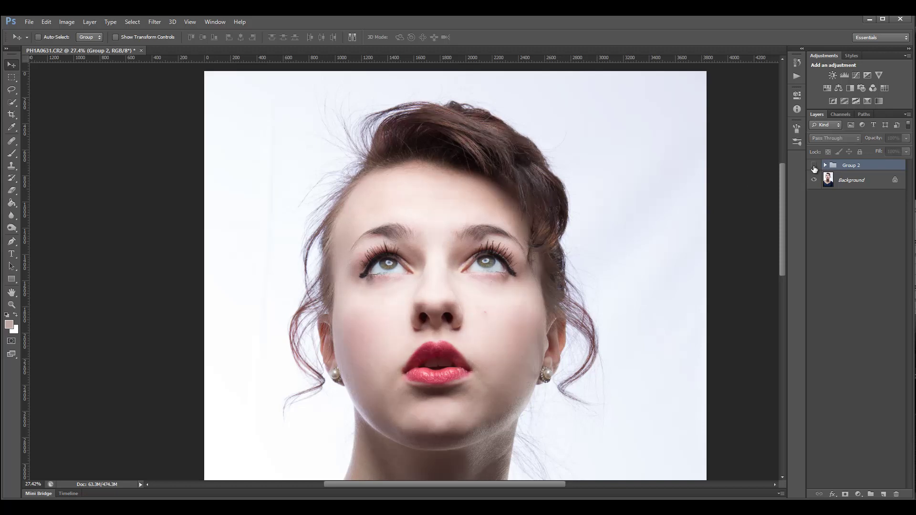
pyautogui.click(814, 165)
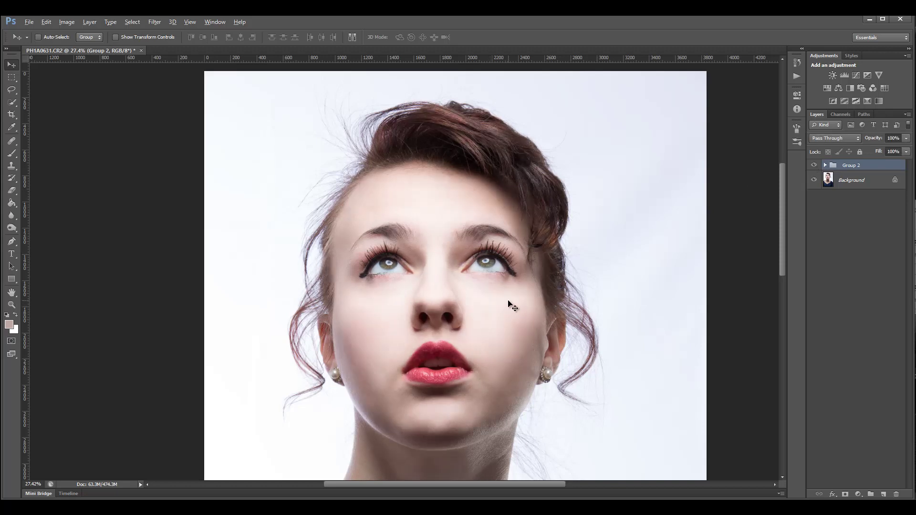
pyautogui.hotkey('ctrl', '0')
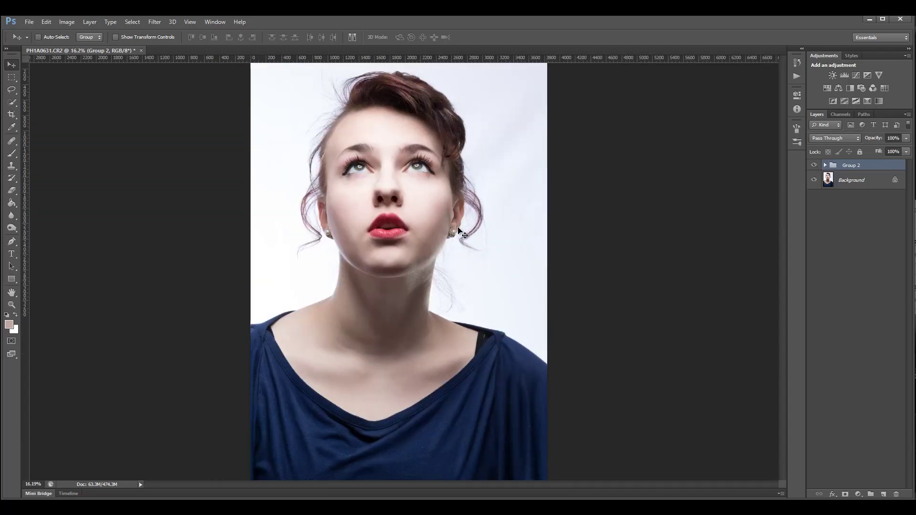
pyautogui.scroll(1, 460, 233)
pyautogui.scroll(1, 548, 405)
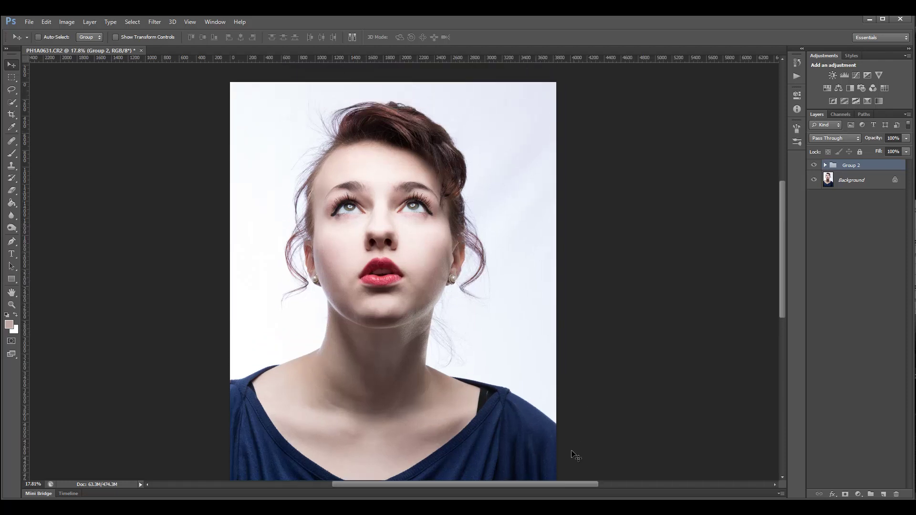
pyautogui.moveTo(579, 484); pyautogui.dragTo(572, 485)
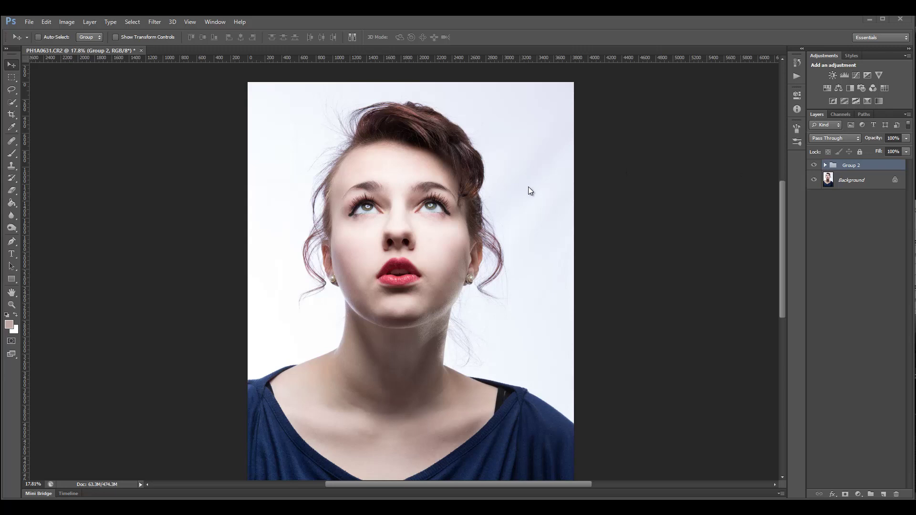
# - Expand Group 2 to show its retouching and sharpening layers, and examine the face up close
pyautogui.click(826, 165)
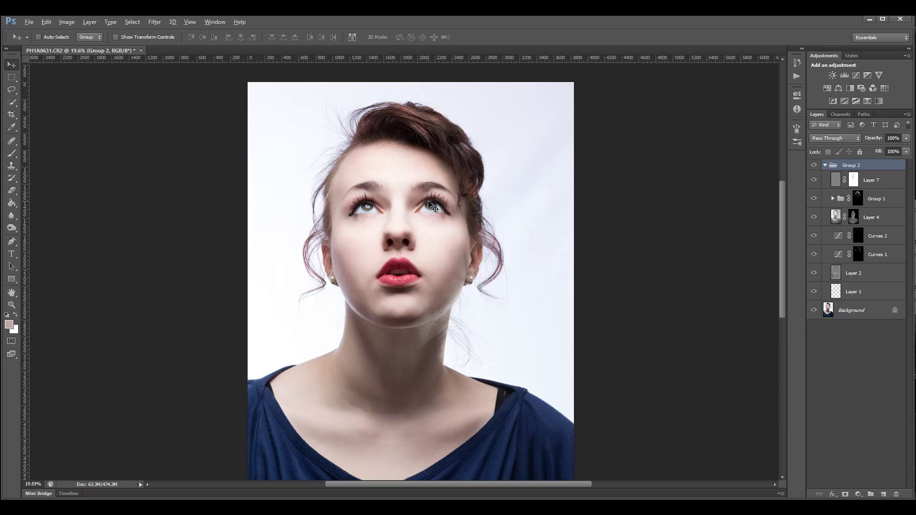
pyautogui.scroll(4, 429, 203)
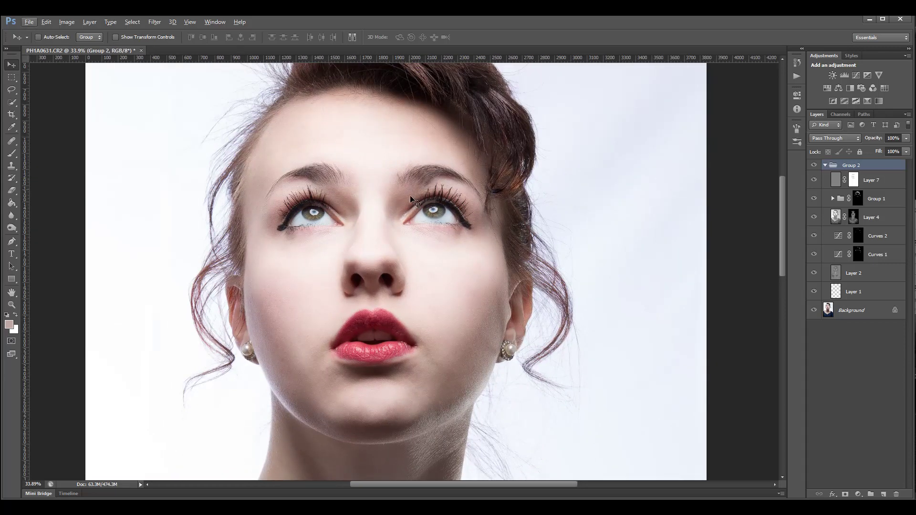
pyautogui.scroll(3, 412, 199)
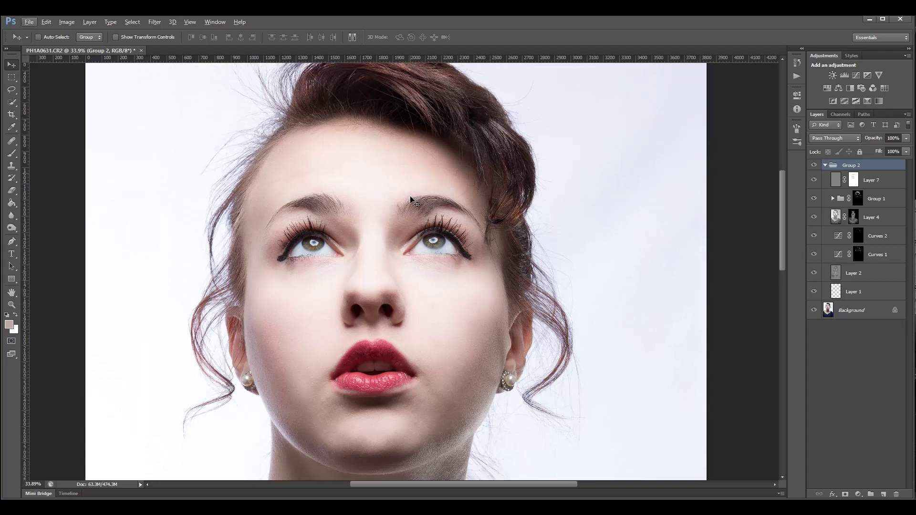
pyautogui.scroll(-2, 410, 197)
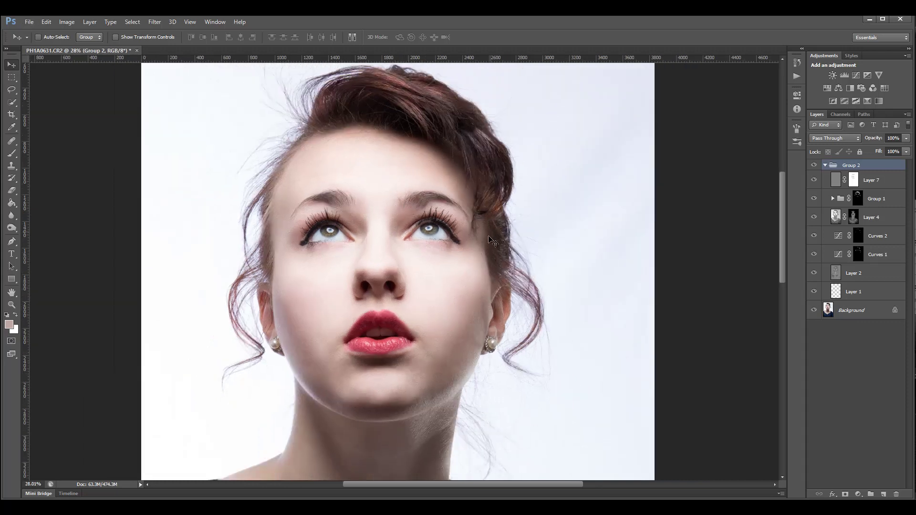